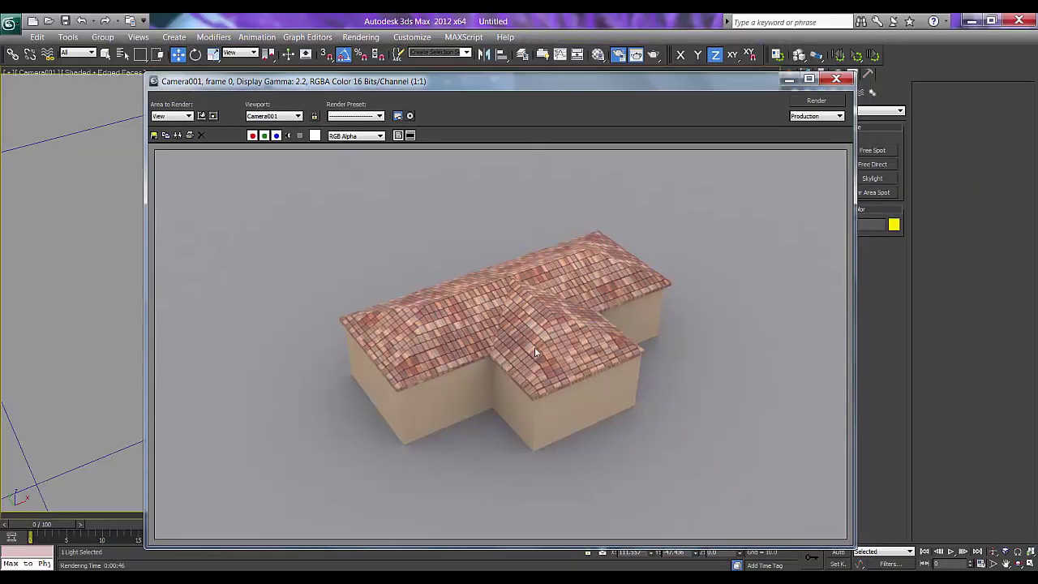
Step: Close the rendered house image and the Render Setup window
{"action": "left_click", "coordinate": [839, 79]}
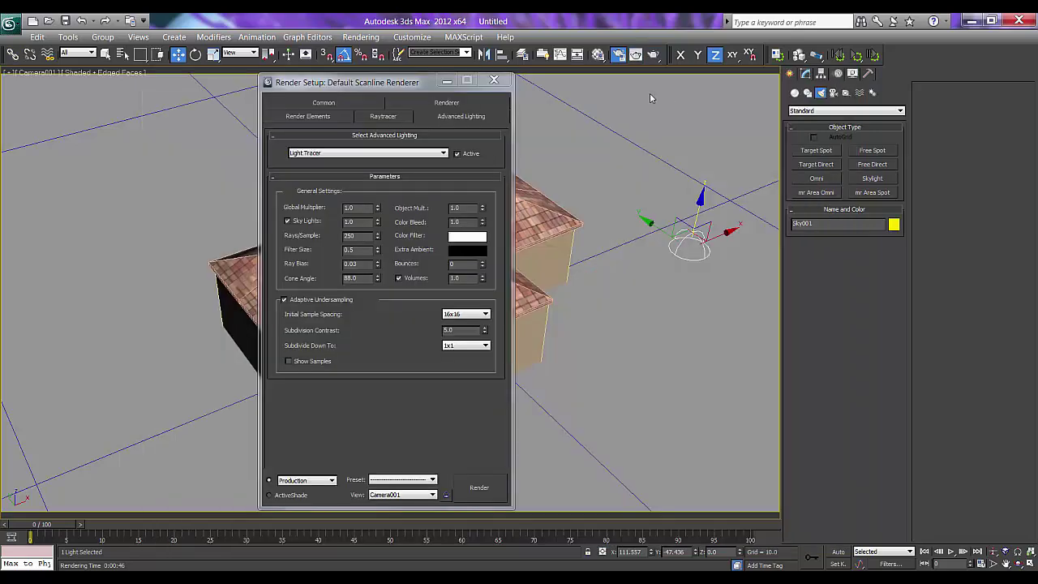
{"action": "left_click", "coordinate": [494, 81]}
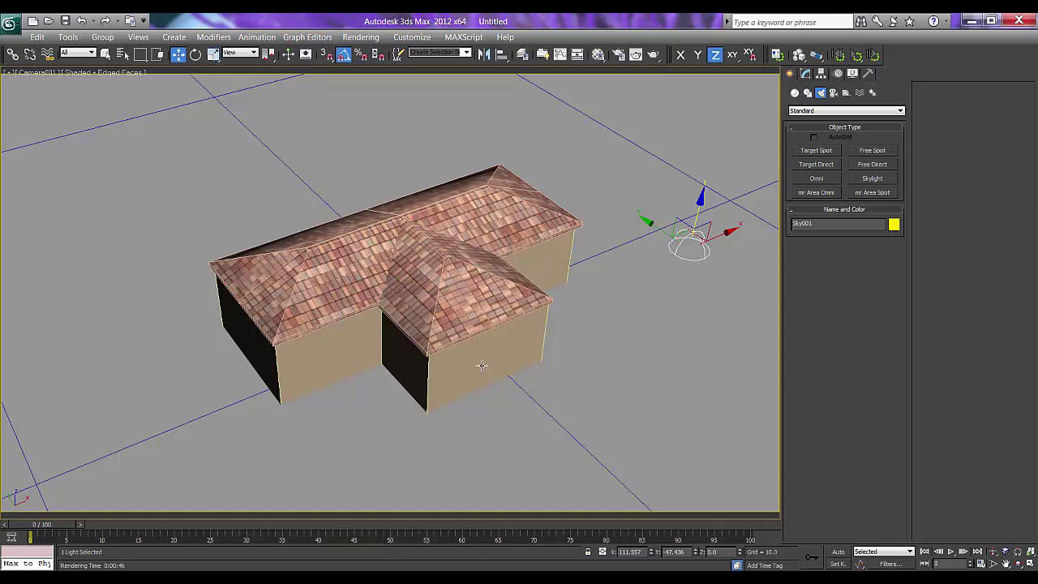
{"action": "left_click", "coordinate": [470, 267]}
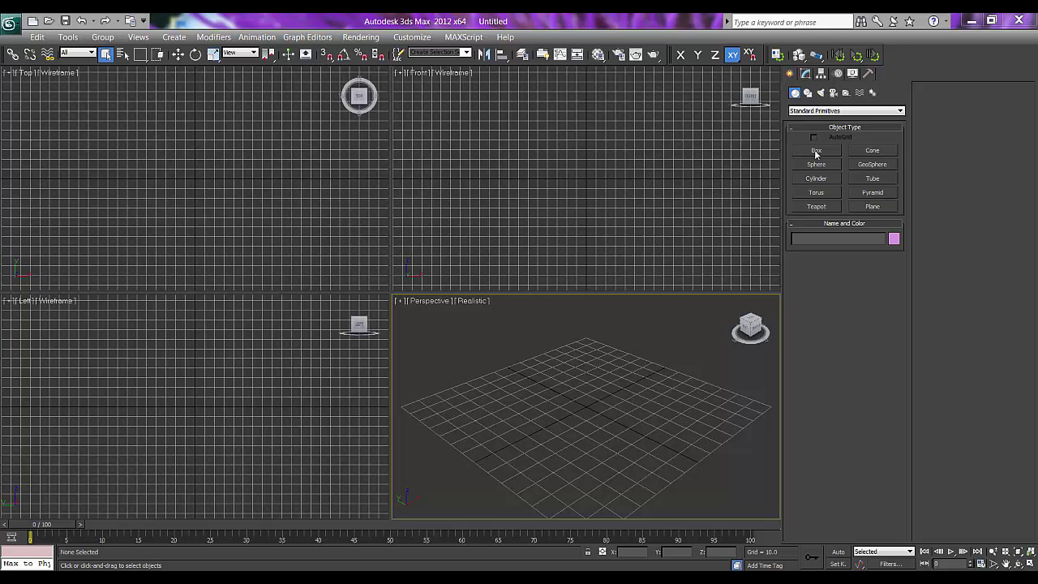
Step: Create a thin box in the Top view, about 60 units long, 153 wide and 2.8 high
{"action": "left_click", "coordinate": [816, 150]}
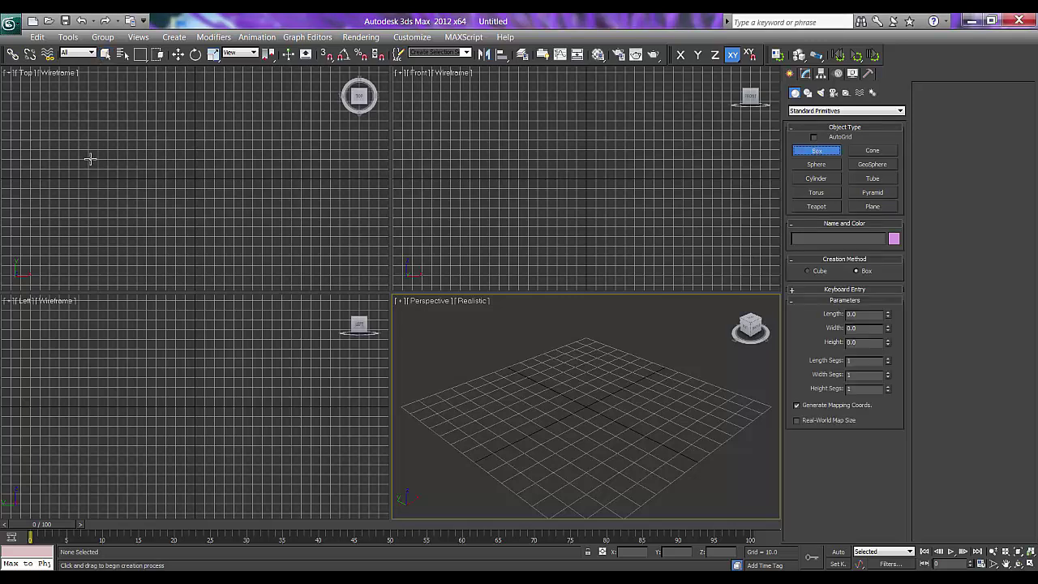
{"action": "left_click_drag", "start_coordinate": [91, 159], "coordinate": [238, 214]}
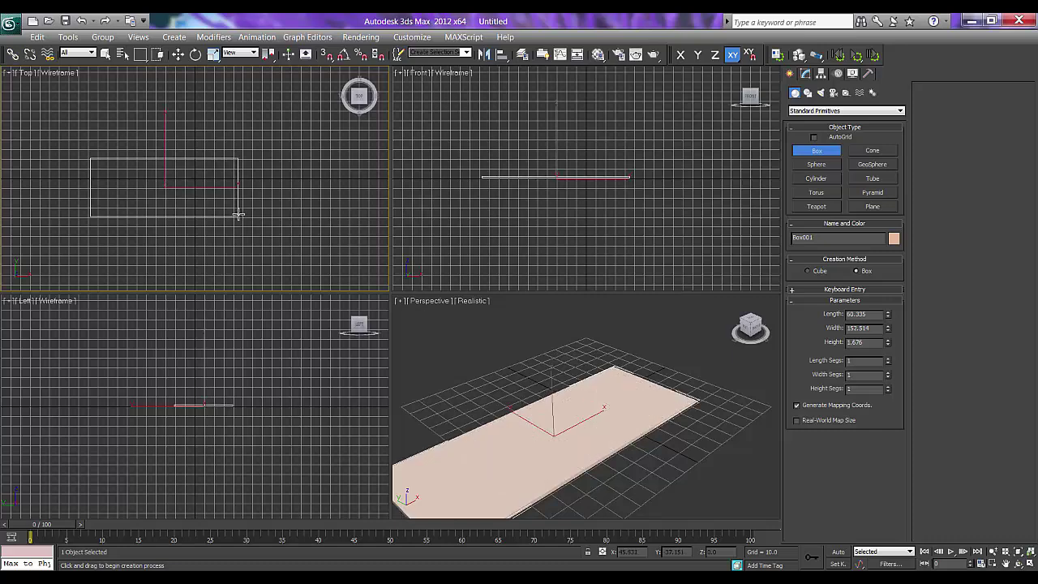
{"action": "middle_click_drag", "start_coordinate": [474, 401], "coordinate": [555, 419]}
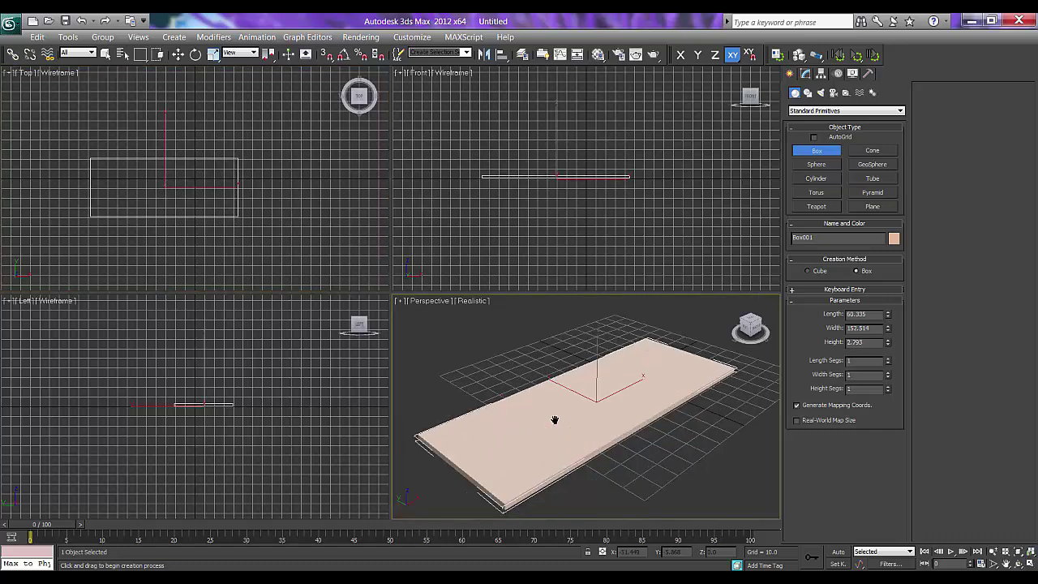
{"action": "scroll", "coordinate": [554, 419], "scroll_direction": "down", "scroll_amount": 3}
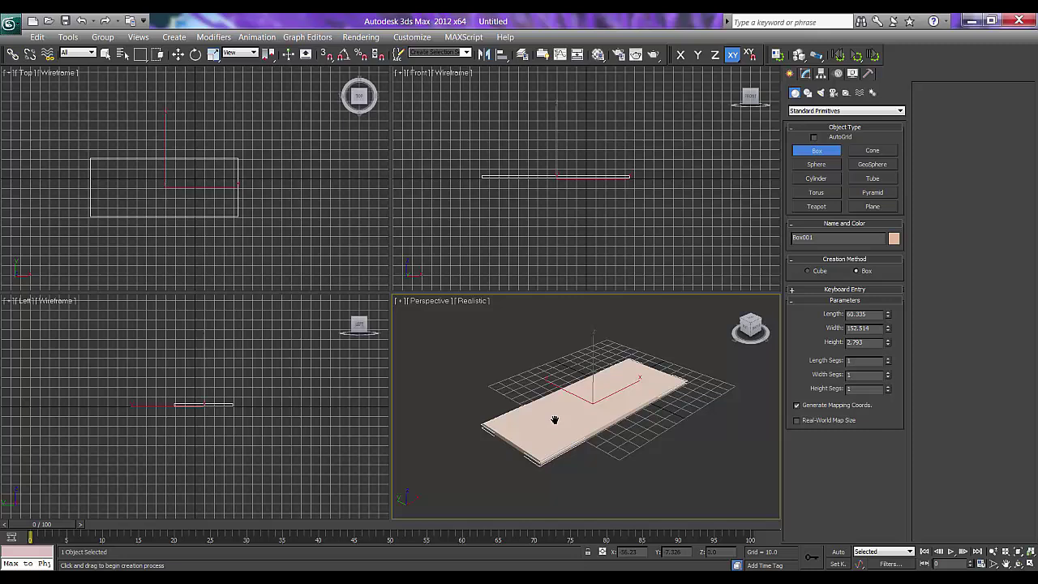
{"action": "left_click", "coordinate": [413, 37]}
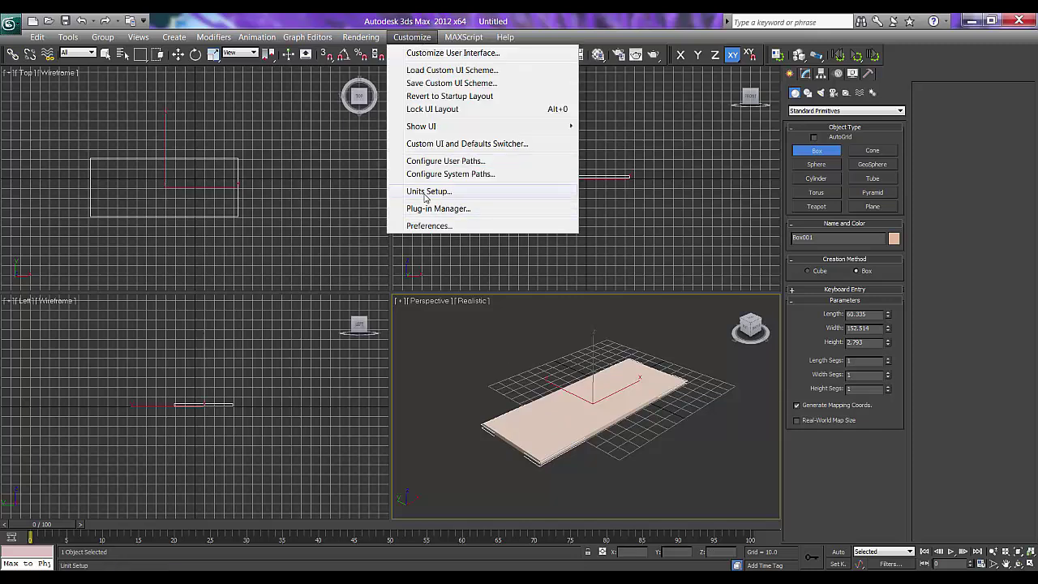
{"action": "left_click", "coordinate": [412, 38]}
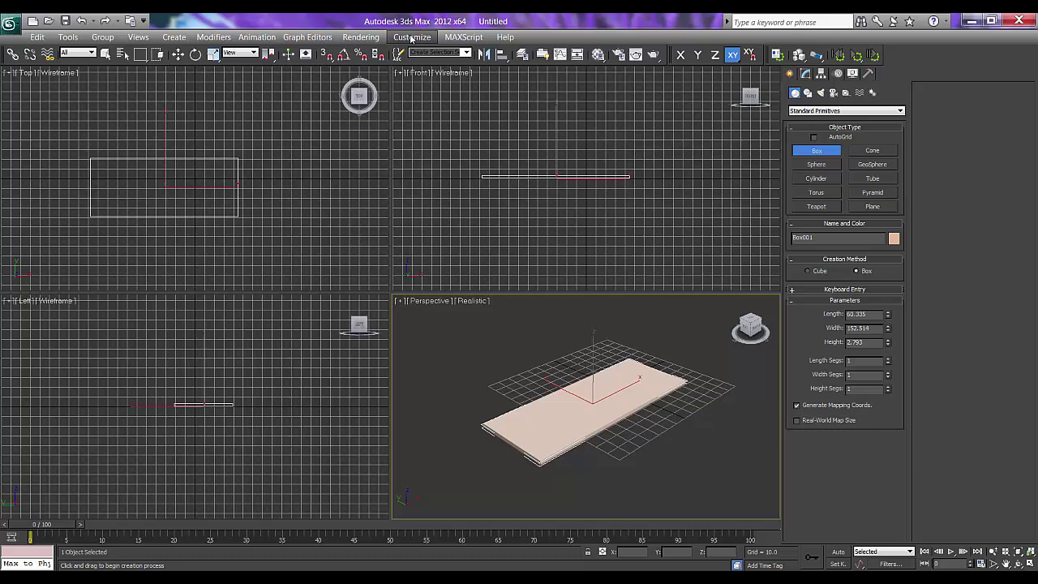
Step: End box creation, activate the Move tool and maximize the Perspective viewport
{"action": "right_click", "coordinate": [573, 406]}
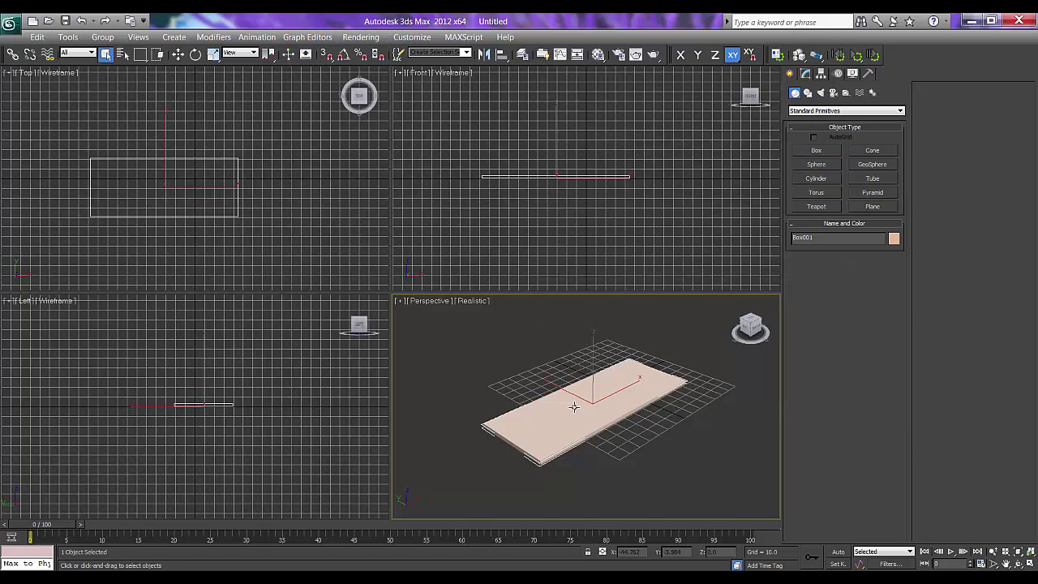
{"action": "key", "text": "w"}
{"action": "scroll", "coordinate": [586, 399], "scroll_direction": "up", "scroll_amount": 2}
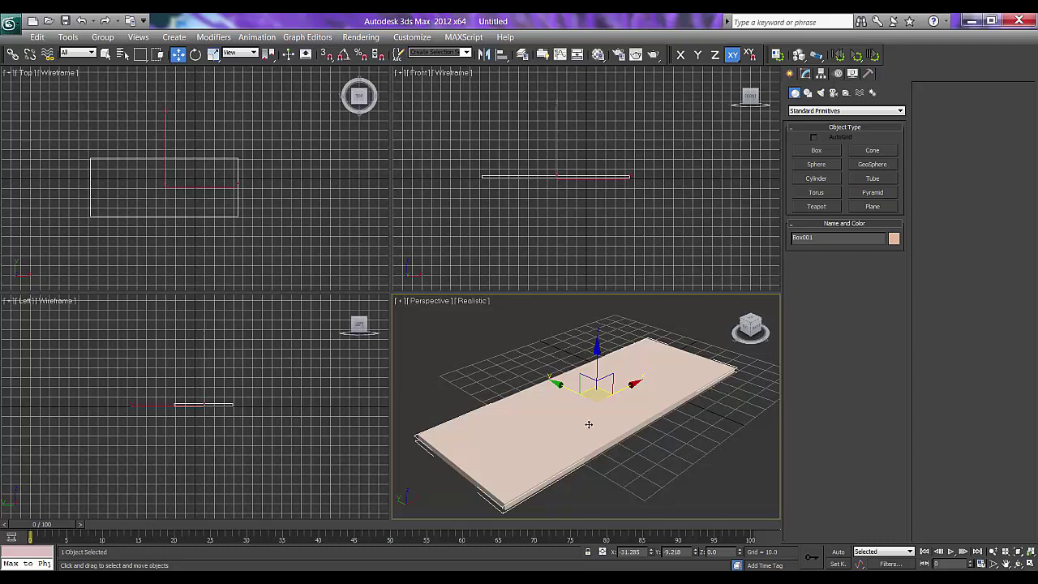
{"action": "key", "text": "alt+w"}
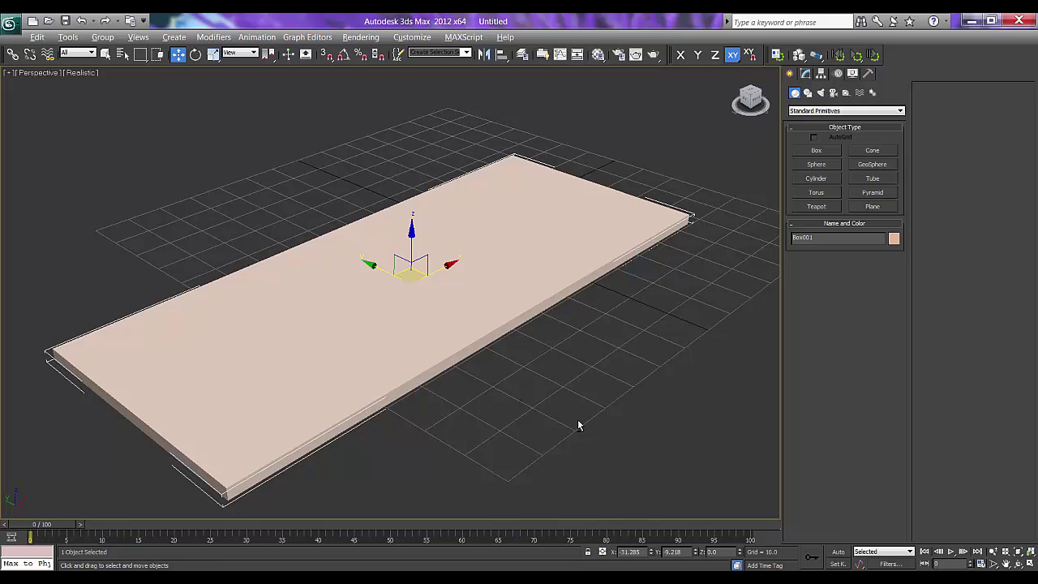
{"action": "middle_click_drag", "start_coordinate": [533, 386], "coordinate": [536, 373], "text": "alt"}
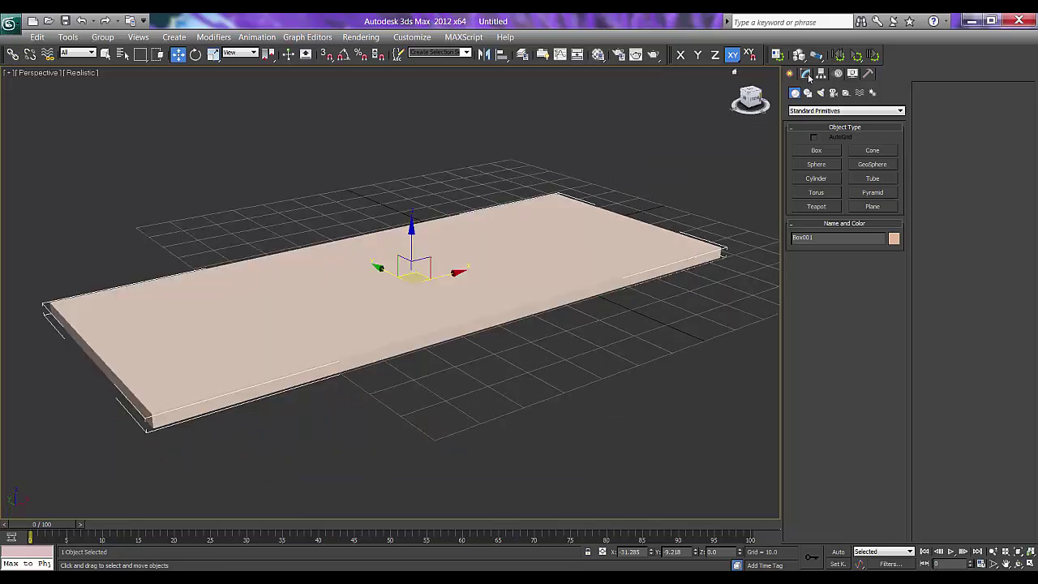
Step: Show edged faces and set the box to 2 length, 2 width and 3 height segments
{"action": "left_click", "coordinate": [806, 74]}
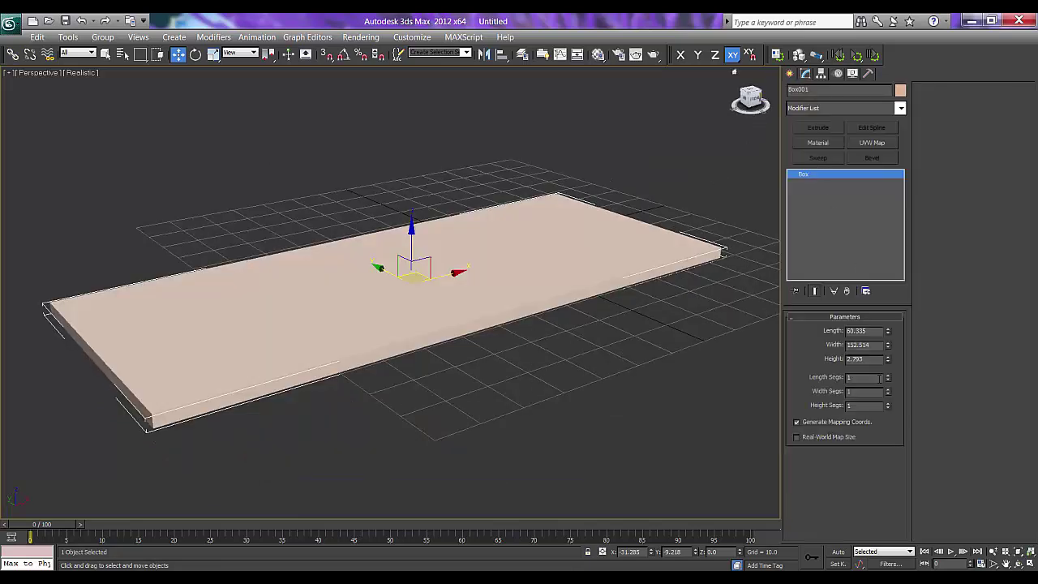
{"action": "middle_click_drag", "start_coordinate": [529, 335], "coordinate": [524, 337]}
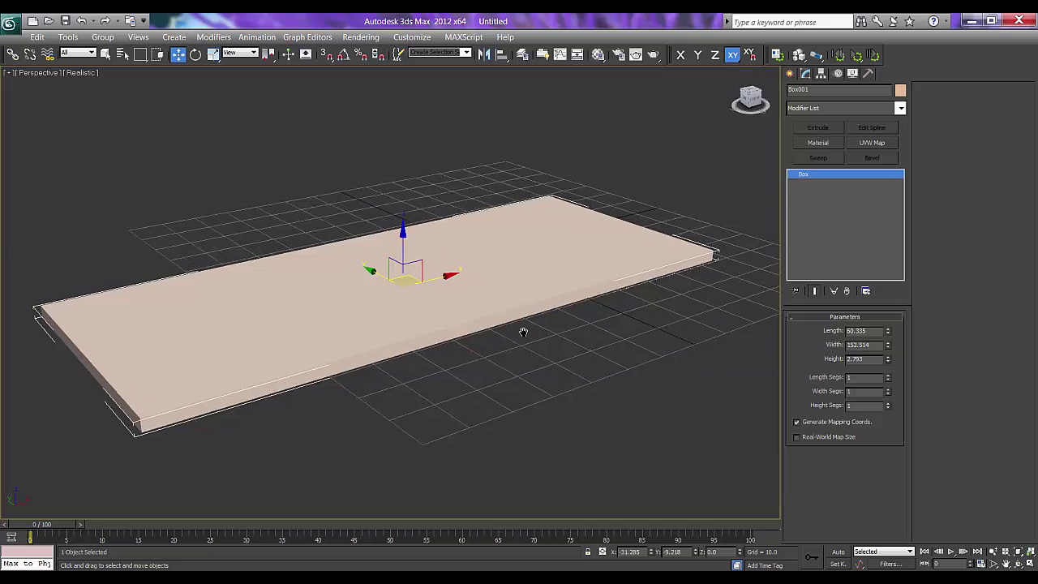
{"action": "key", "text": "F4"}
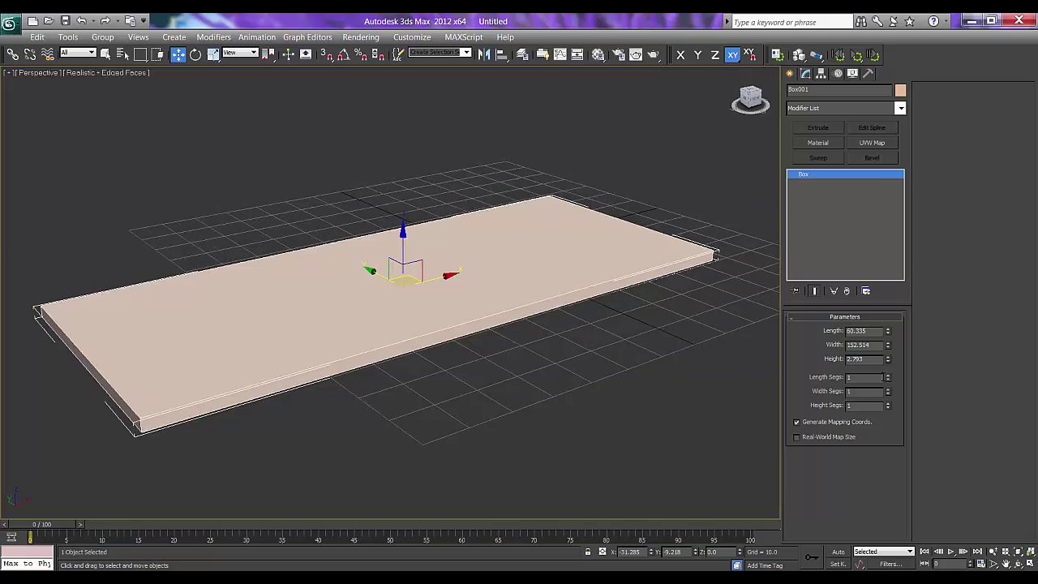
{"action": "left_click", "coordinate": [887, 376]}
{"action": "left_click", "coordinate": [888, 389]}
{"action": "left_click", "coordinate": [889, 404]}
{"action": "left_click", "coordinate": [888, 404]}
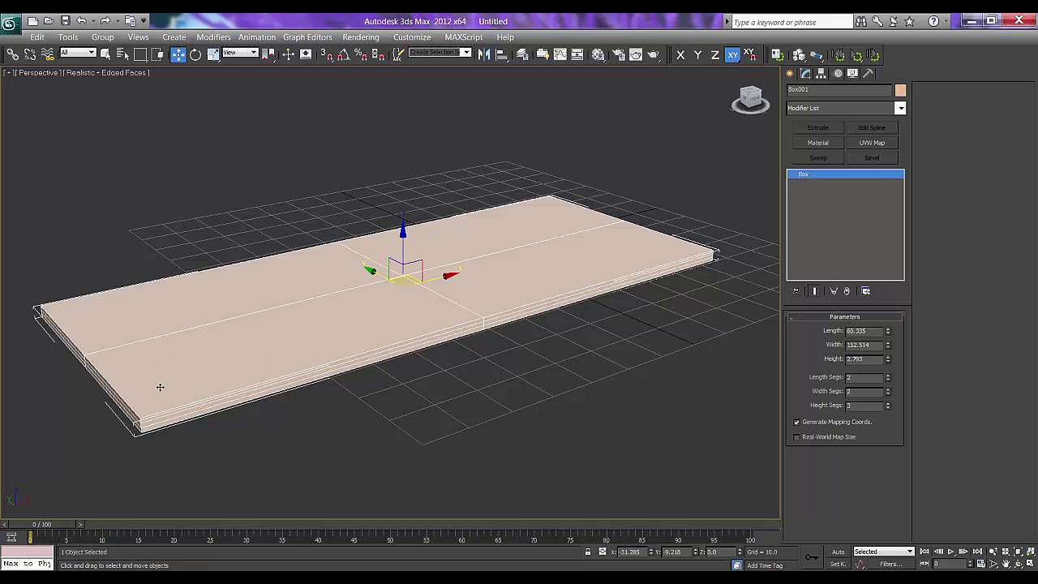
Step: Convert the box to an Editable Poly and enter vertex editing
{"action": "middle_click_drag", "start_coordinate": [195, 440], "coordinate": [197, 433], "text": "alt"}
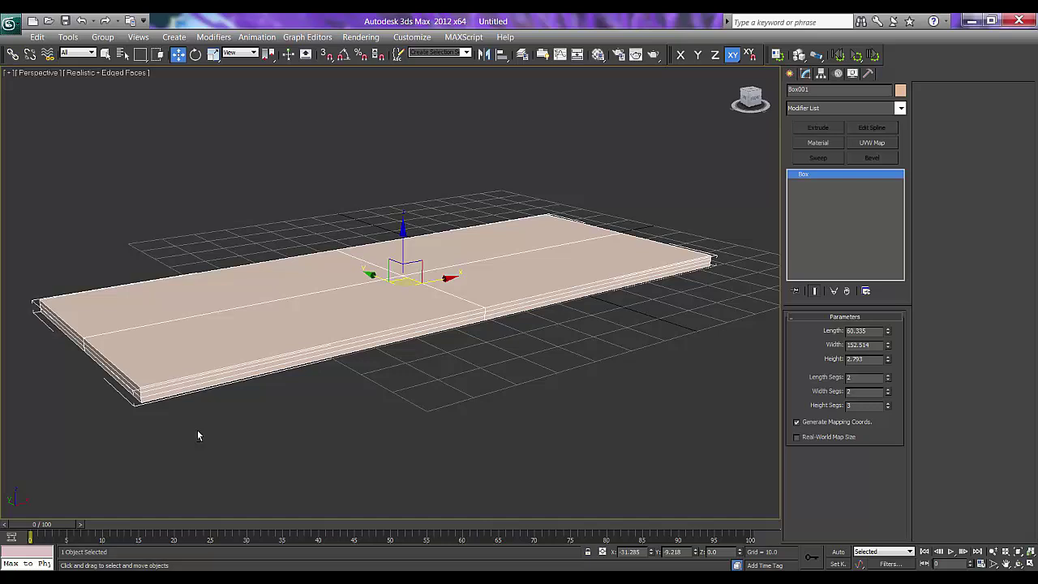
{"action": "right_click", "coordinate": [326, 302]}
{"action": "mouse_move", "coordinate": [385, 425]}
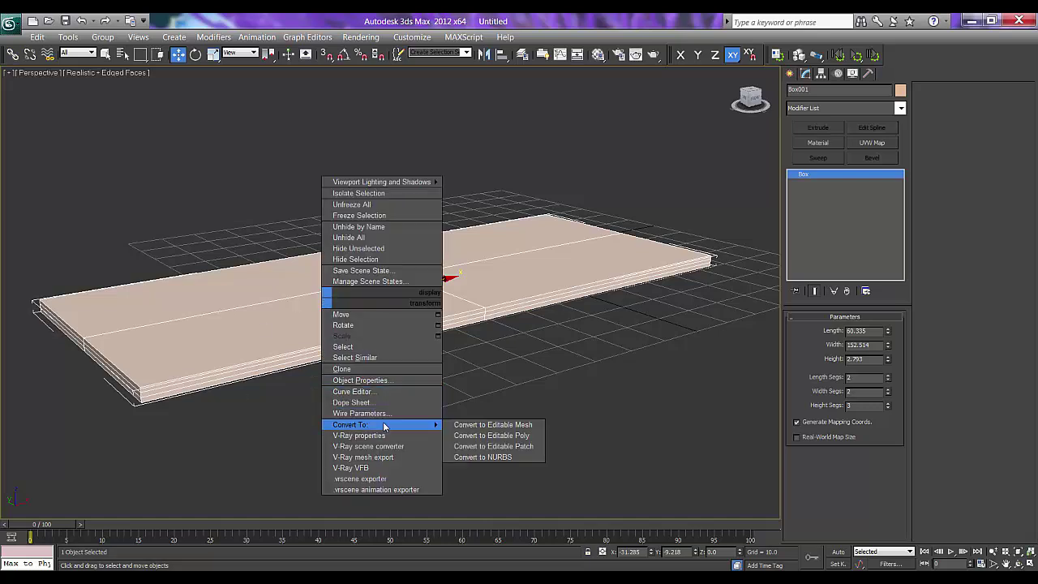
{"action": "left_click", "coordinate": [519, 435]}
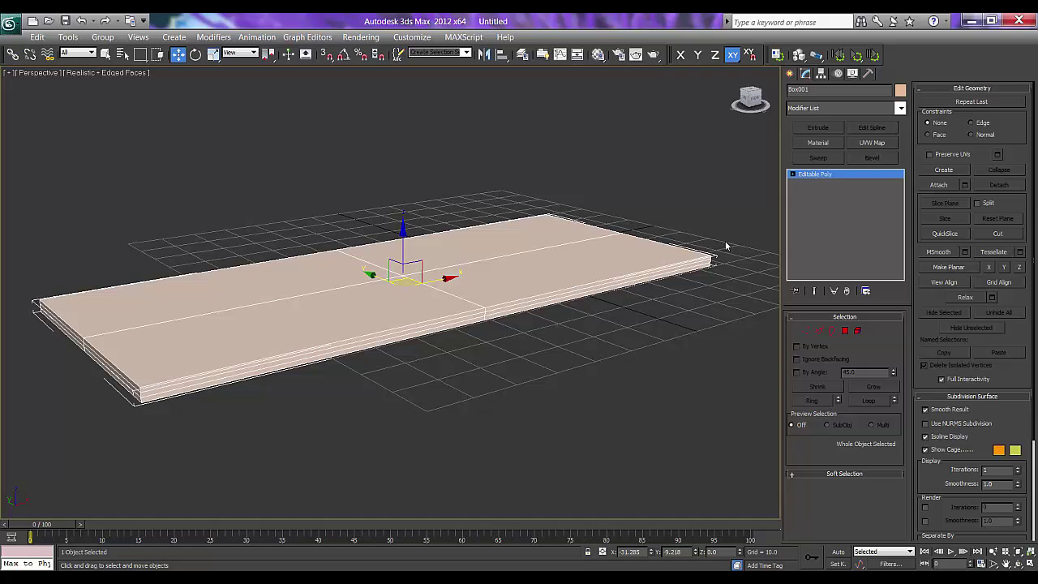
{"action": "left_click", "coordinate": [807, 330]}
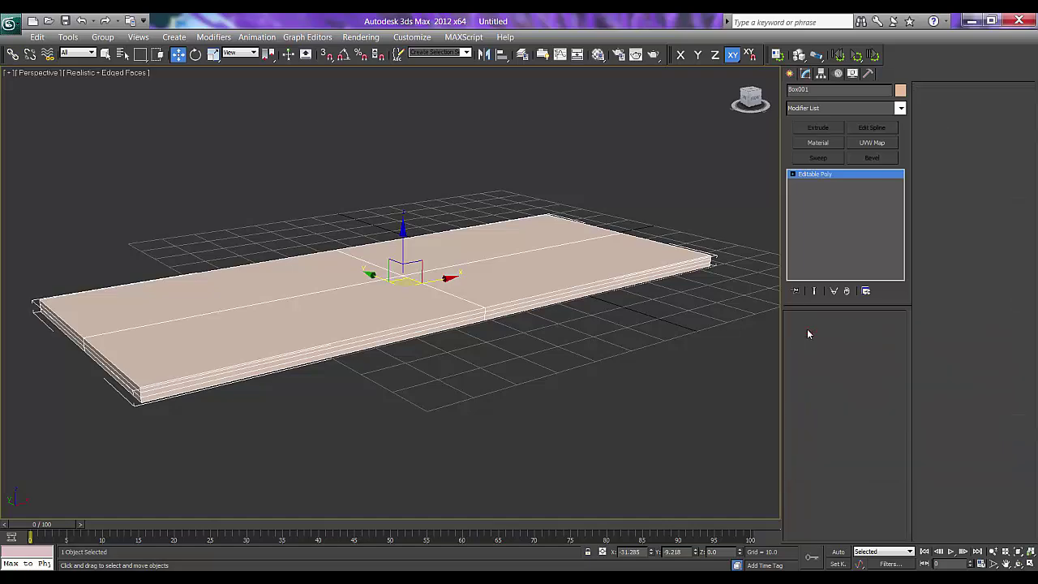
{"action": "middle_click_drag", "start_coordinate": [538, 318], "coordinate": [524, 308]}
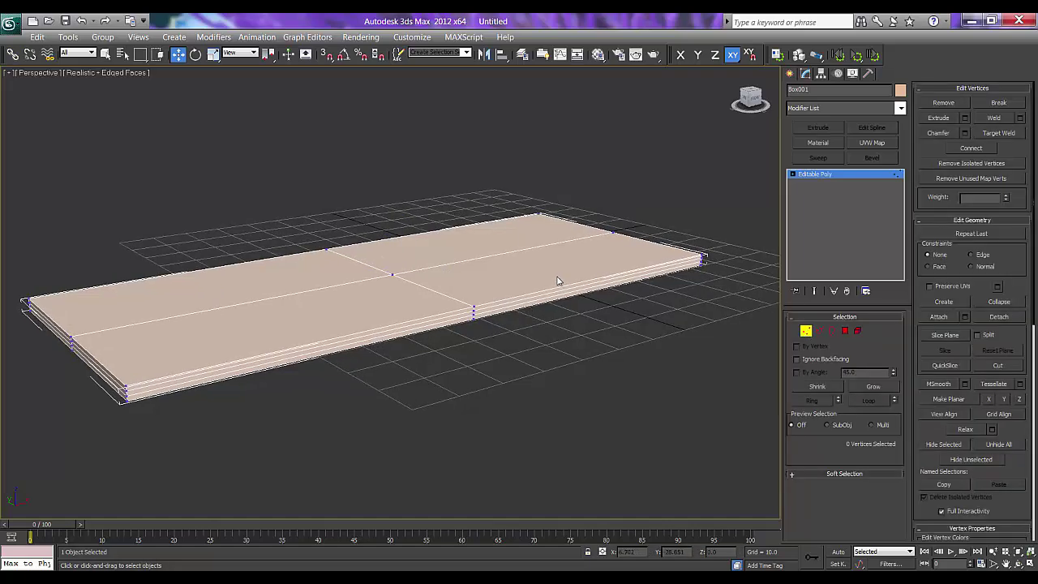
Step: Select all the vertices of the box's top row, working in the Left view in wireframe
{"action": "key", "text": "l"}
{"action": "scroll", "coordinate": [399, 293], "scroll_direction": "up", "scroll_amount": 8}
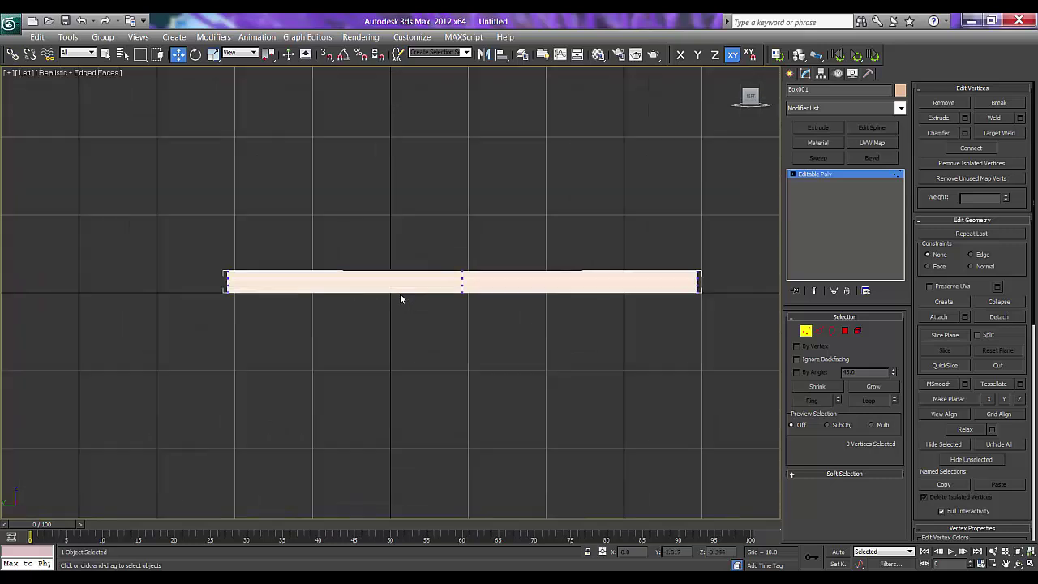
{"action": "key", "text": "F3"}
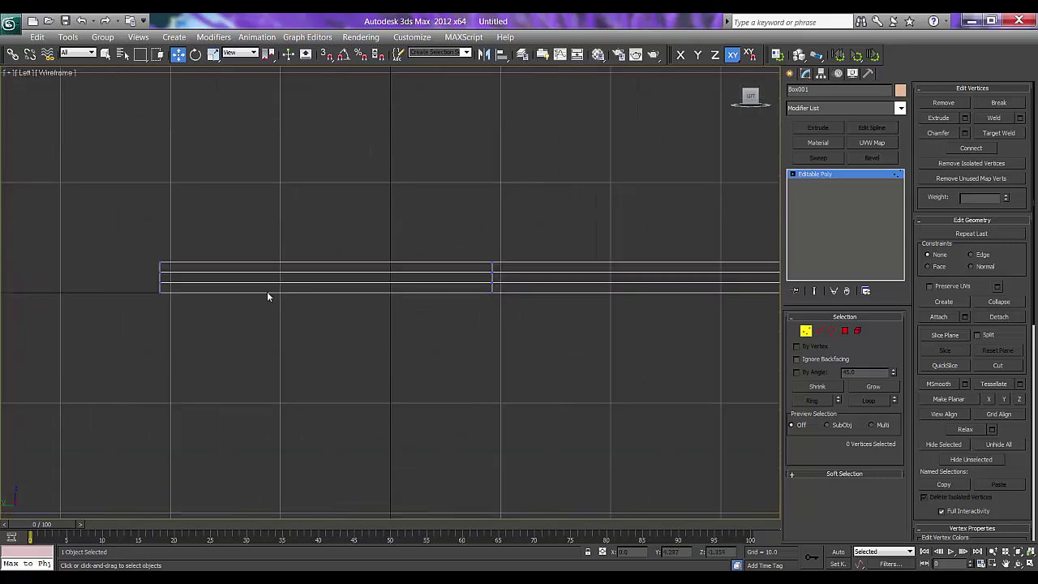
{"action": "left_click_drag", "start_coordinate": [156, 246], "coordinate": [193, 273]}
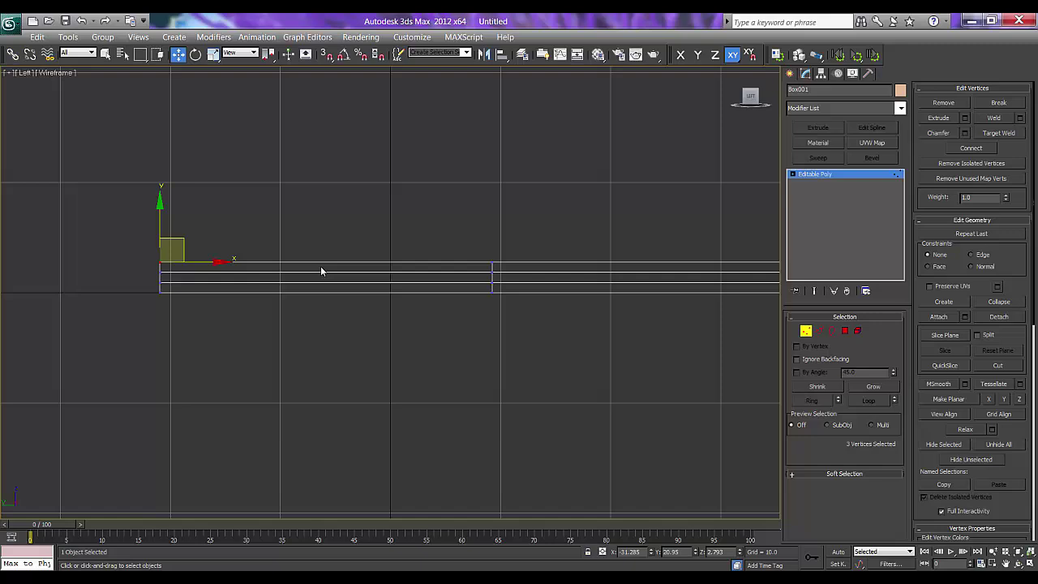
{"action": "left_click_drag", "start_coordinate": [468, 242], "coordinate": [513, 273], "text": "ctrl"}
{"action": "middle_click_drag", "start_coordinate": [589, 300], "coordinate": [339, 329]}
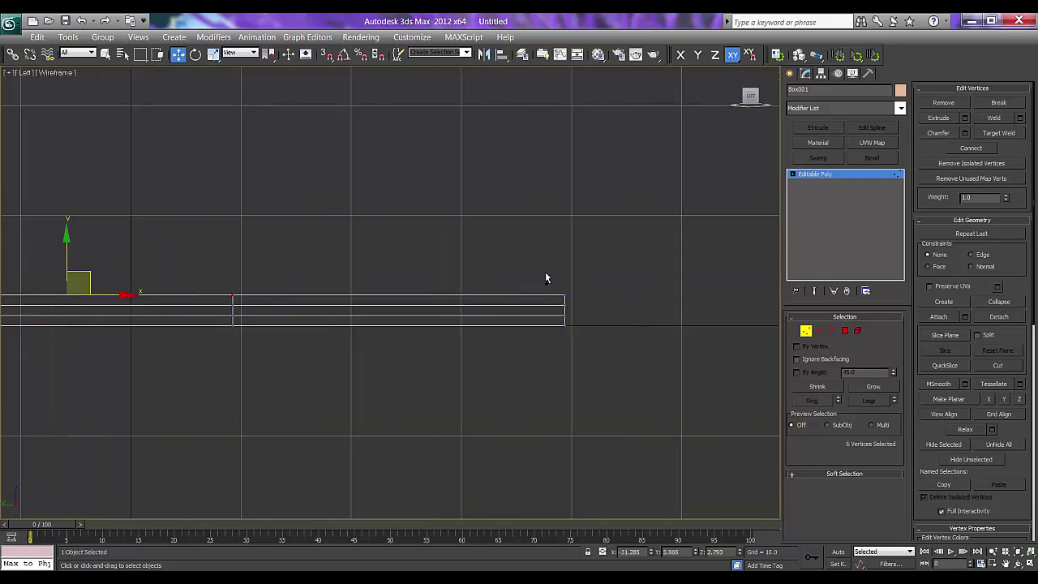
{"action": "left_click_drag", "start_coordinate": [546, 278], "coordinate": [559, 306], "text": "ctrl"}
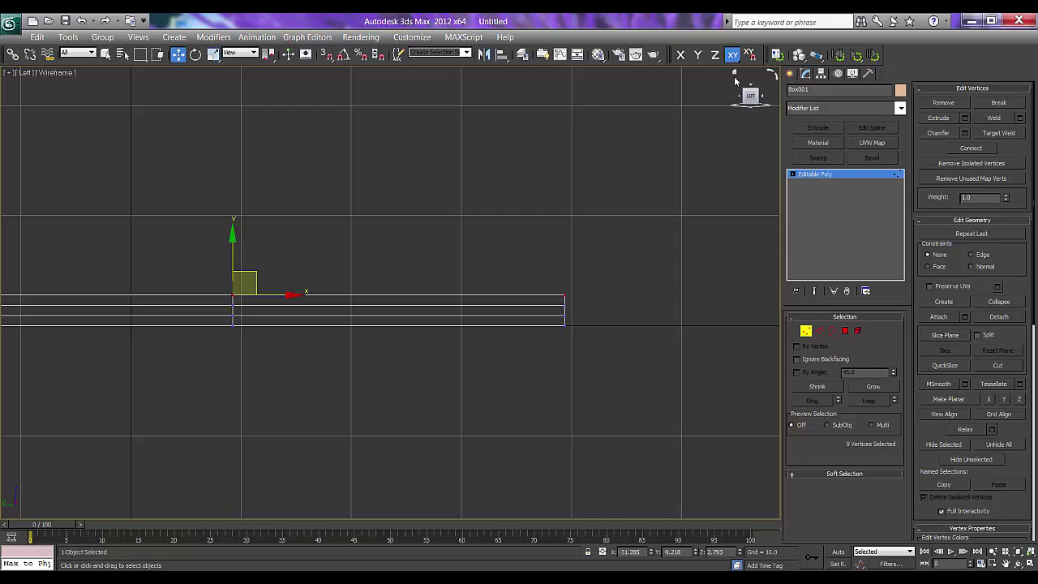
Step: Return to the shaded Perspective view and raise the selected top vertices along Z to about 7 units
{"action": "left_click", "coordinate": [734, 77]}
{"action": "scroll", "coordinate": [512, 251], "scroll_direction": "down", "scroll_amount": 2}
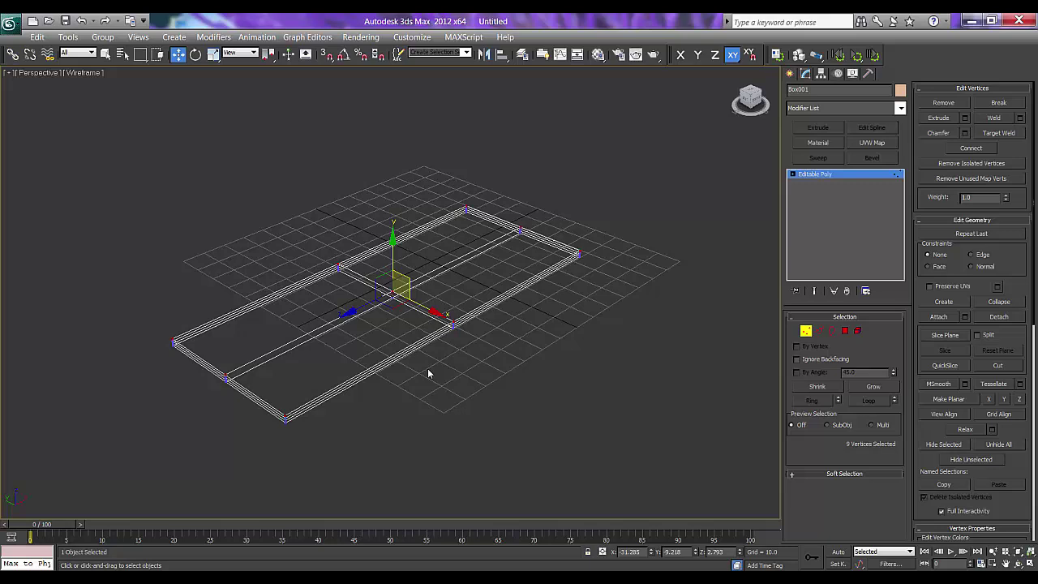
{"action": "key", "text": "F3"}
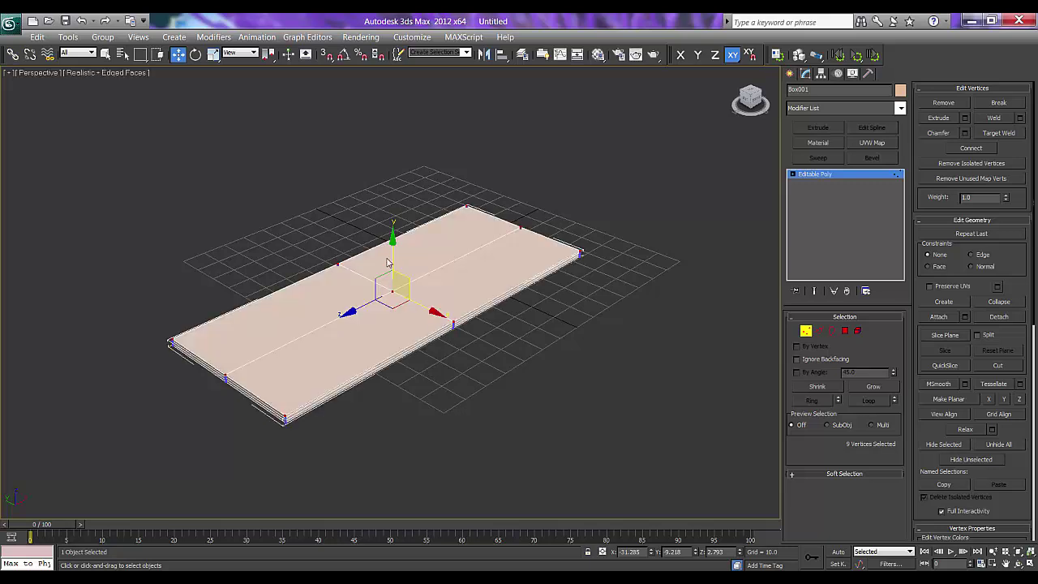
{"action": "mouse_move", "coordinate": [390, 249]}
{"action": "left_mouse_down"}
{"action": "mouse_move", "coordinate": [394, 242]}
{"action": "mouse_move", "coordinate": [392, 263]}
{"action": "left_mouse_up"}
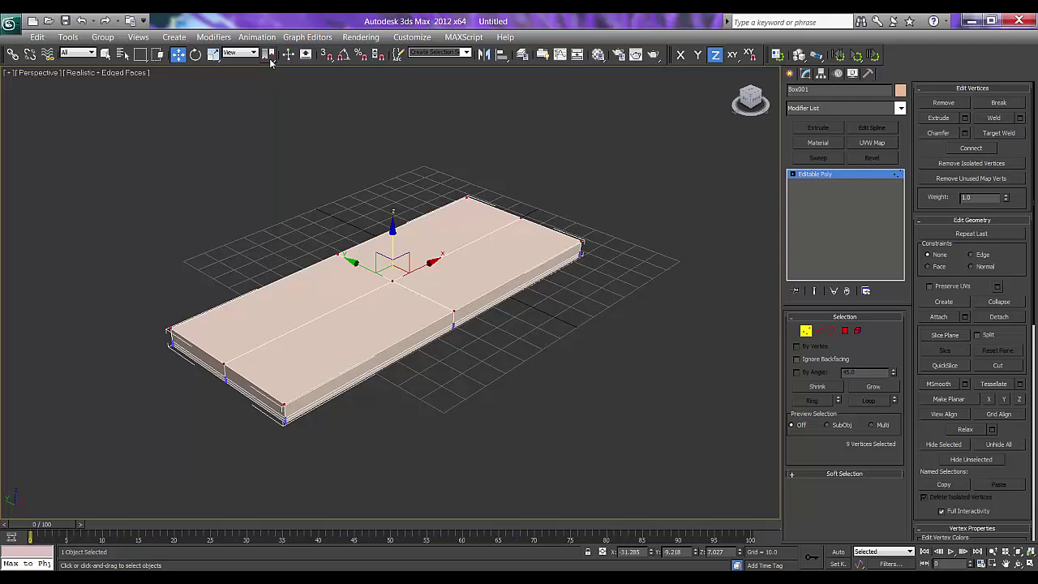
Step: Scale the selected top vertices inward along X and Y so they gather near the center, forming sloped roof faces
{"action": "key", "text": "r"}
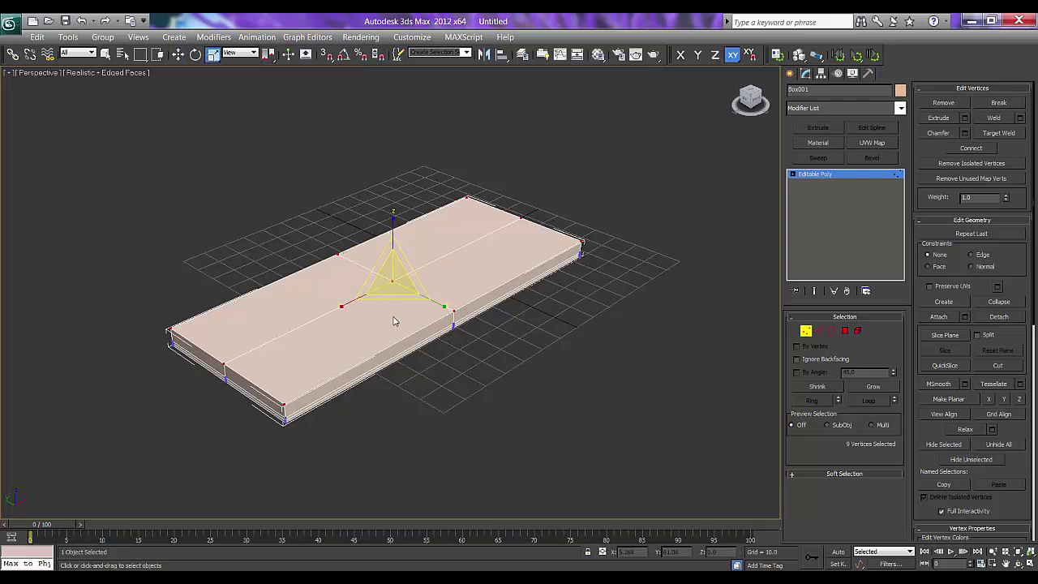
{"action": "left_click_drag", "start_coordinate": [348, 301], "coordinate": [459, 246]}
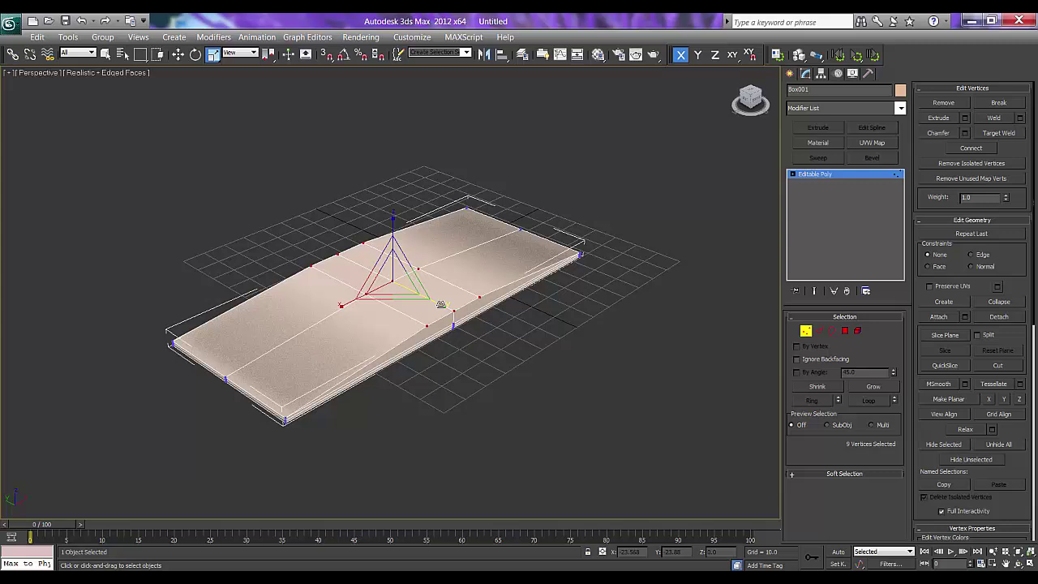
{"action": "left_click_drag", "start_coordinate": [446, 307], "coordinate": [188, 202]}
Step: Change the viewport shading to Shaded and raise the gathered peak vertices along Z to steepen the roof
{"action": "left_click", "coordinate": [102, 74]}
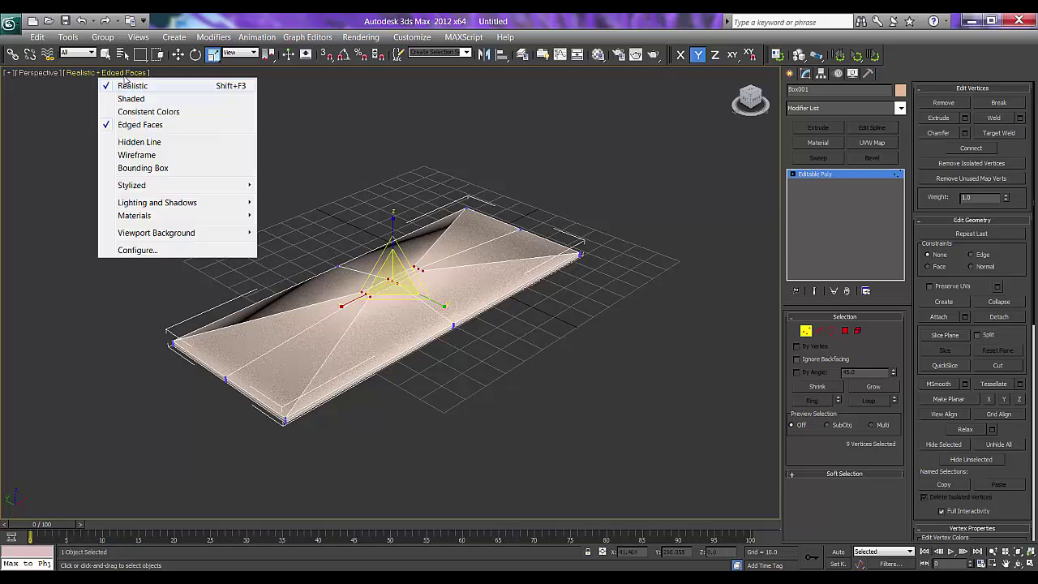
{"action": "left_click", "coordinate": [128, 96]}
{"action": "middle_click_drag", "start_coordinate": [434, 322], "coordinate": [461, 310], "text": "alt"}
{"action": "key", "text": "w"}
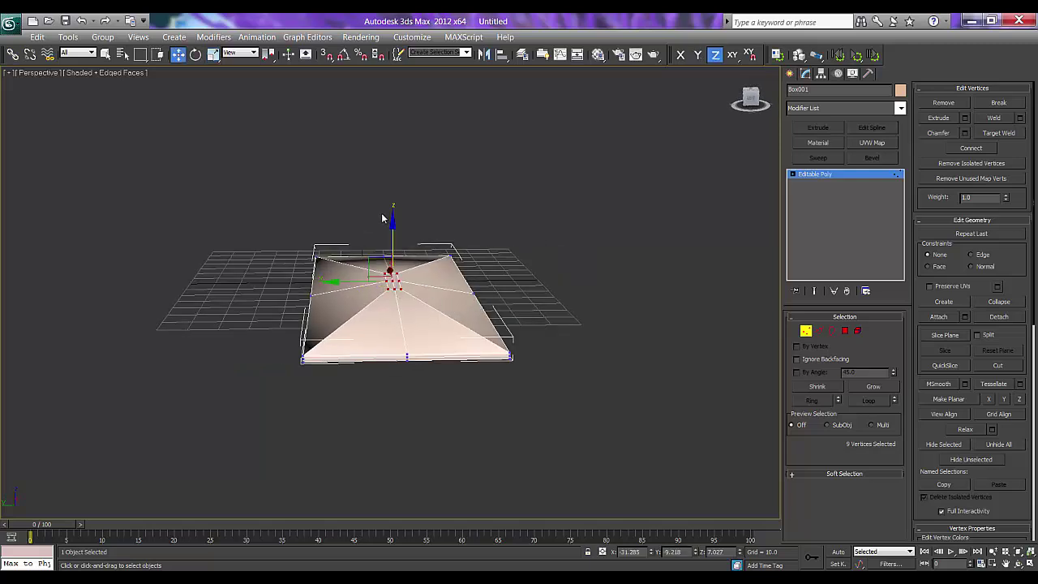
{"action": "left_click_drag", "start_coordinate": [392, 218], "coordinate": [392, 243]}
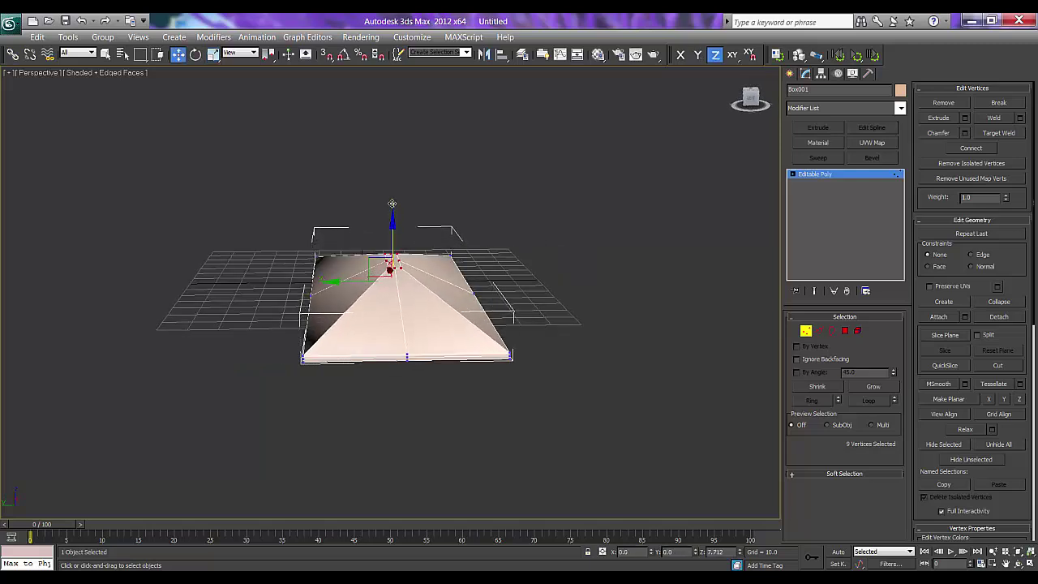
Step: Scale the selected peak vertices outward along X to form a long ridge and inward along Y to narrow it
{"action": "middle_click_drag", "start_coordinate": [440, 297], "coordinate": [359, 309], "text": "alt"}
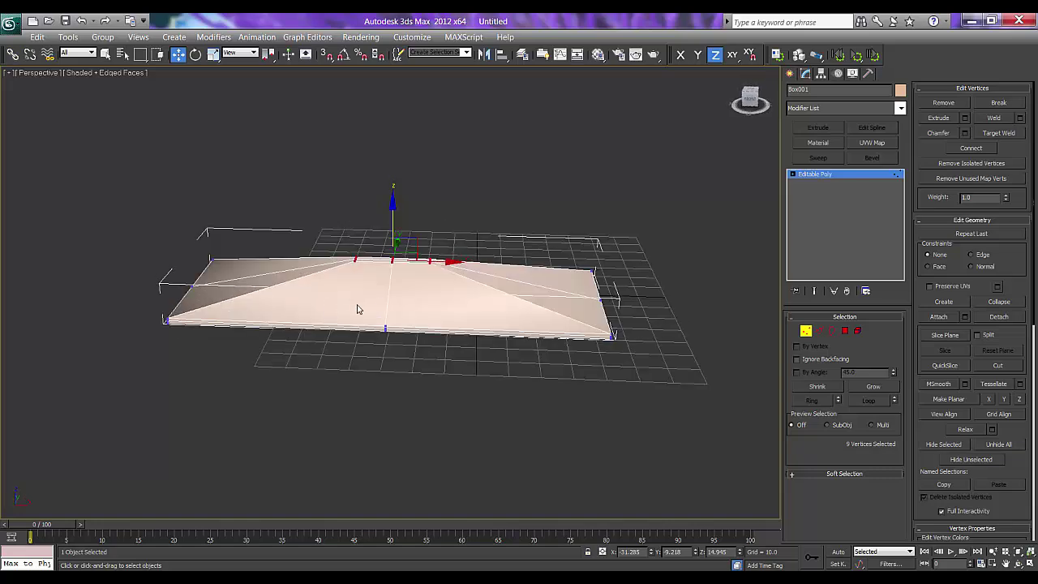
{"action": "scroll", "coordinate": [380, 312], "scroll_direction": "up", "scroll_amount": 3}
{"action": "key", "text": "r"}
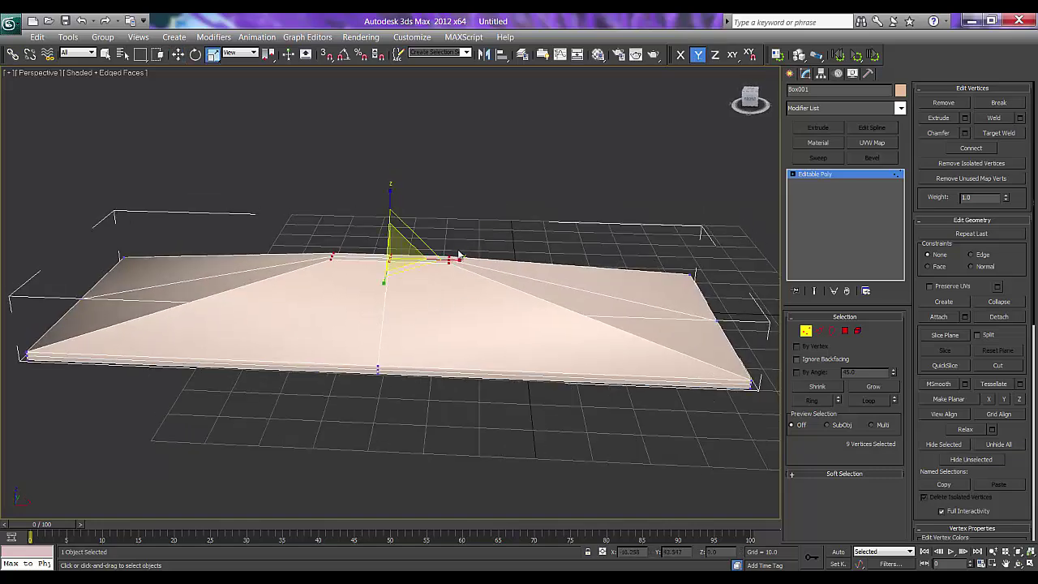
{"action": "left_click_drag", "start_coordinate": [459, 260], "coordinate": [546, 283]}
{"action": "middle_click_drag", "start_coordinate": [417, 304], "coordinate": [452, 299], "text": "alt"}
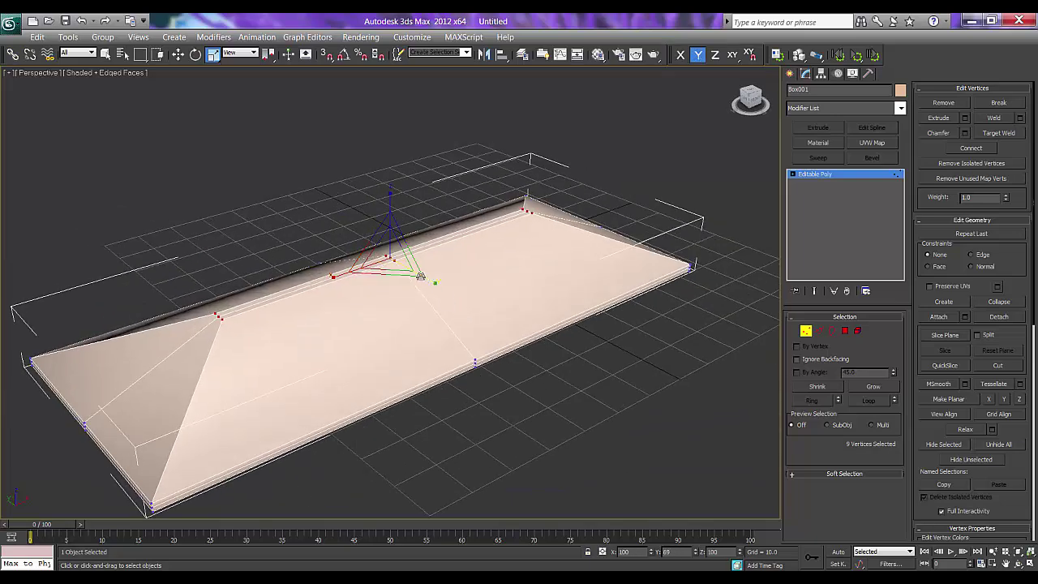
{"action": "middle_click_drag", "start_coordinate": [454, 299], "coordinate": [355, 307], "text": "alt"}
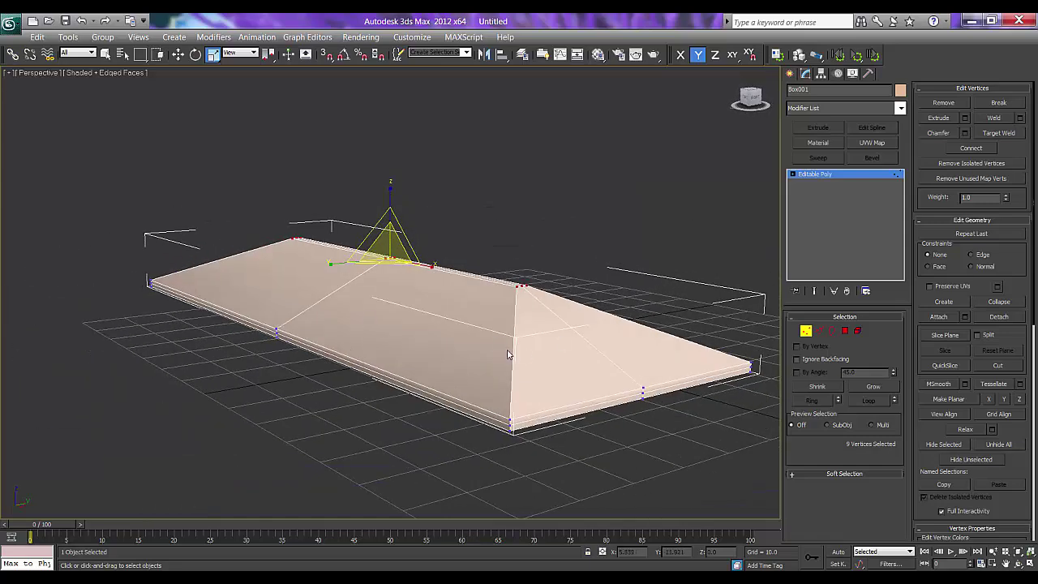
{"action": "middle_click_drag", "start_coordinate": [554, 347], "coordinate": [321, 301], "text": "alt"}
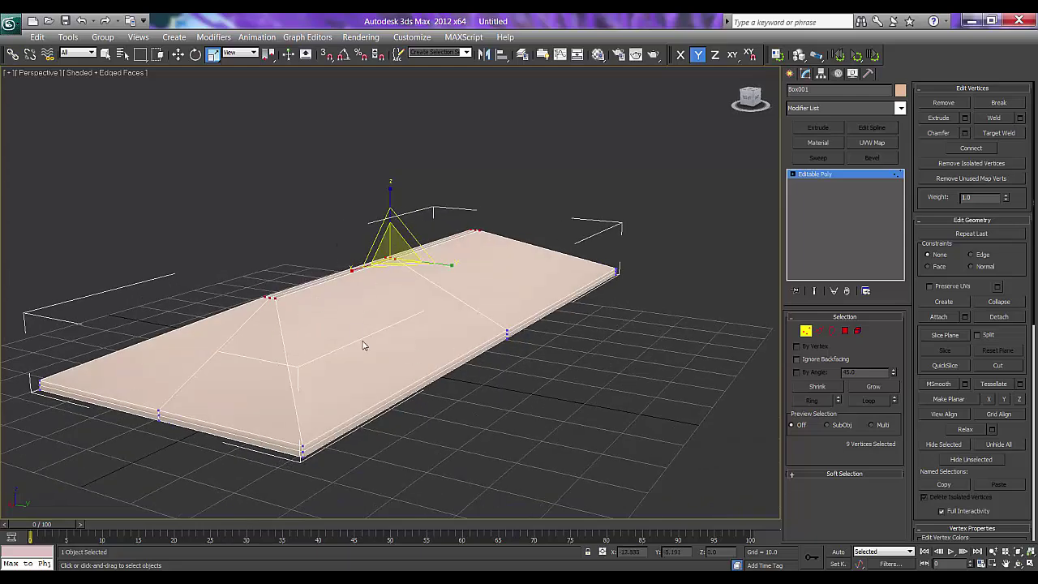
{"action": "middle_click_drag", "start_coordinate": [378, 343], "coordinate": [550, 344], "text": "alt"}
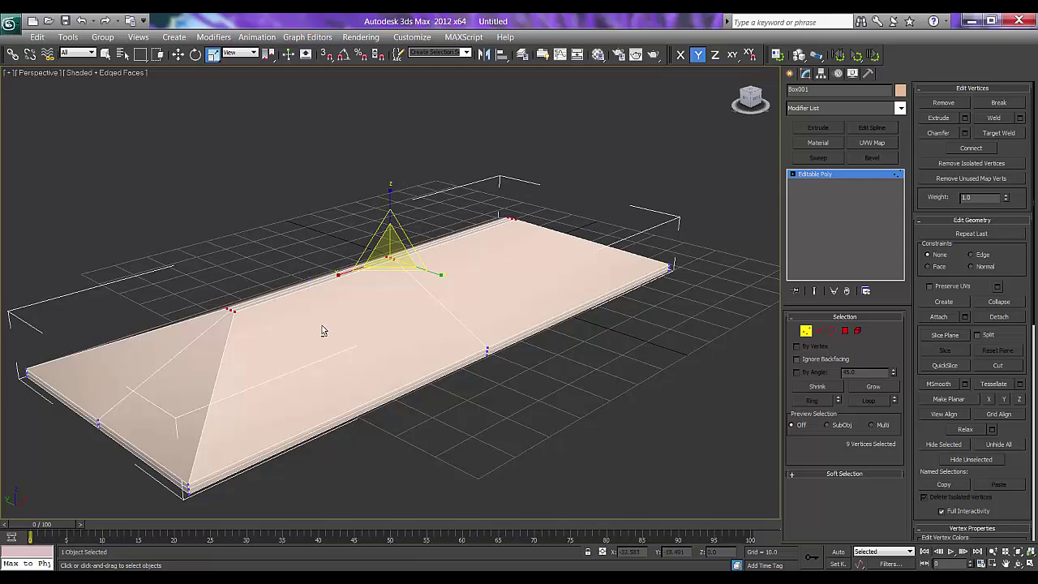
{"action": "middle_click_drag", "start_coordinate": [331, 327], "coordinate": [357, 323], "text": "alt"}
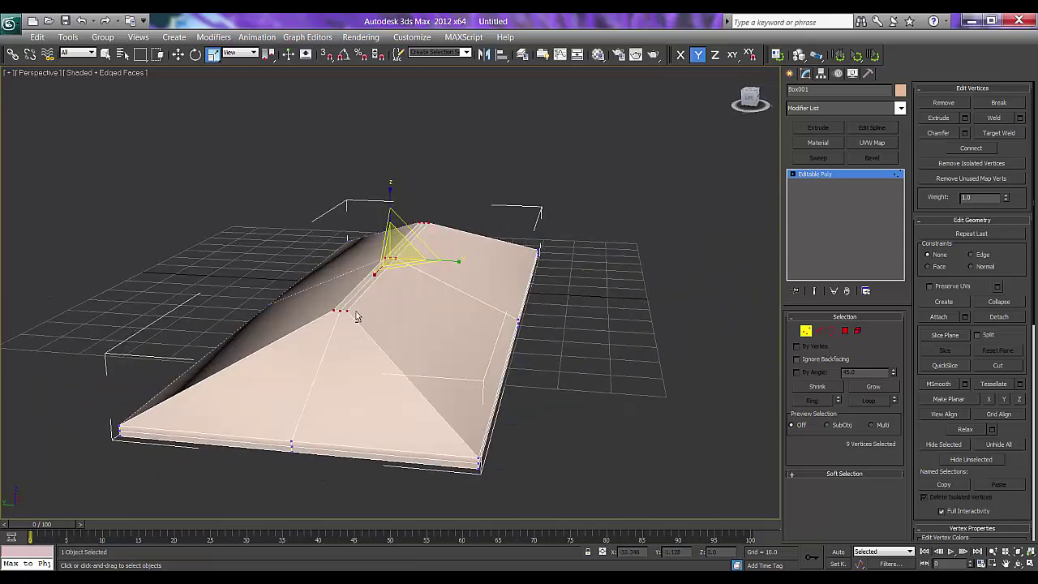
Step: Select the two center edges running along the ridge, raise them about 0.4 units along Z, and leave edge editing
{"action": "scroll", "coordinate": [357, 316], "scroll_direction": "up", "scroll_amount": 4}
{"action": "scroll", "coordinate": [411, 314], "scroll_direction": "down", "scroll_amount": 3}
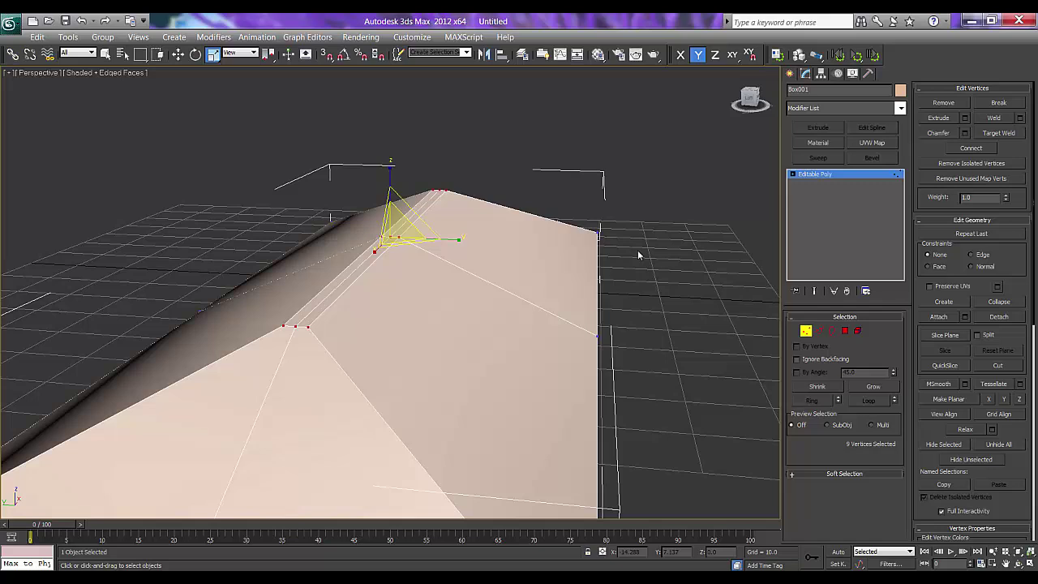
{"action": "key", "text": "2"}
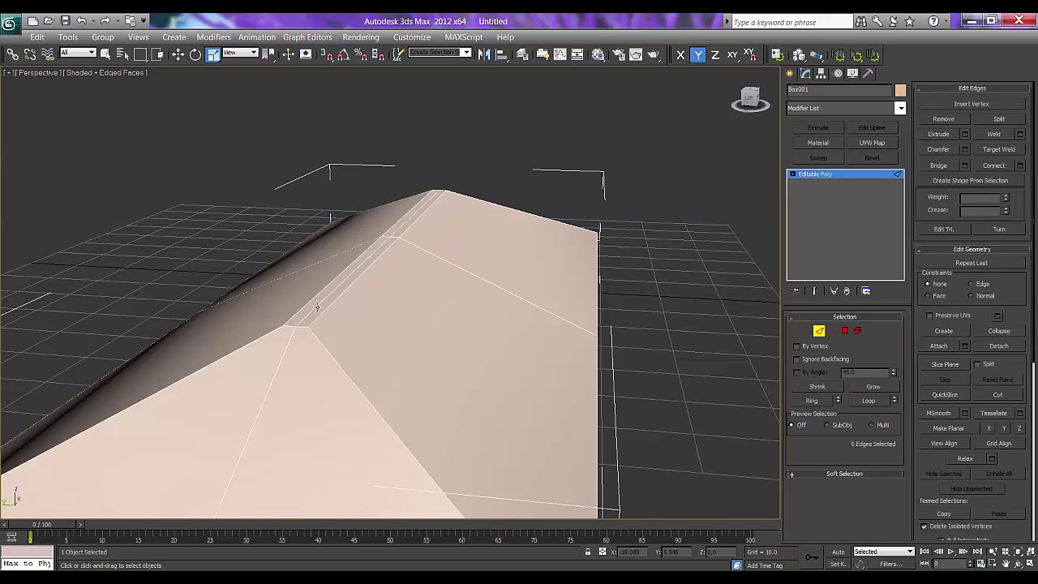
{"action": "left_click", "coordinate": [317, 306]}
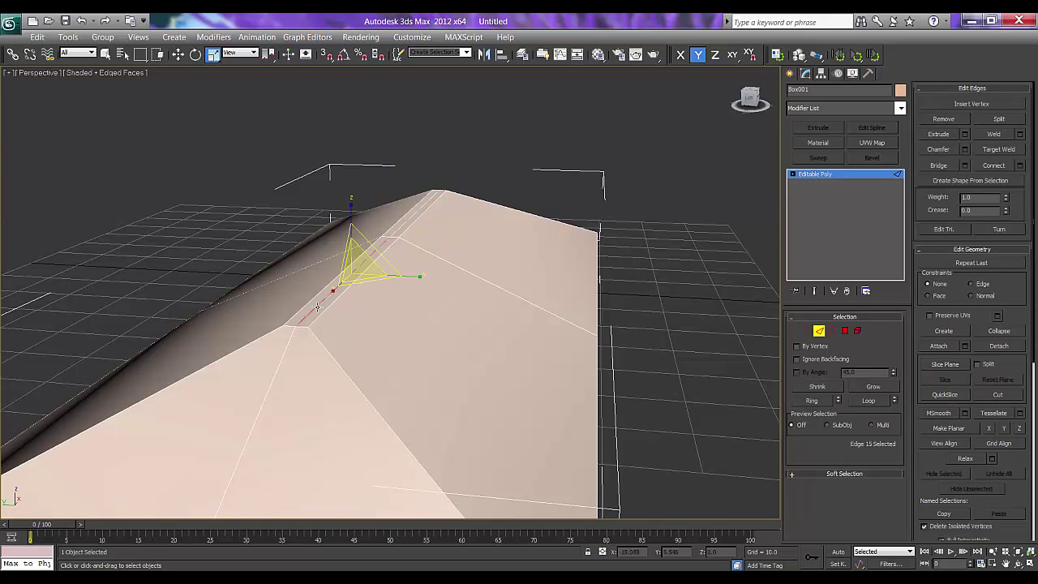
{"action": "left_click", "coordinate": [408, 221], "text": "ctrl"}
{"action": "key", "text": "w"}
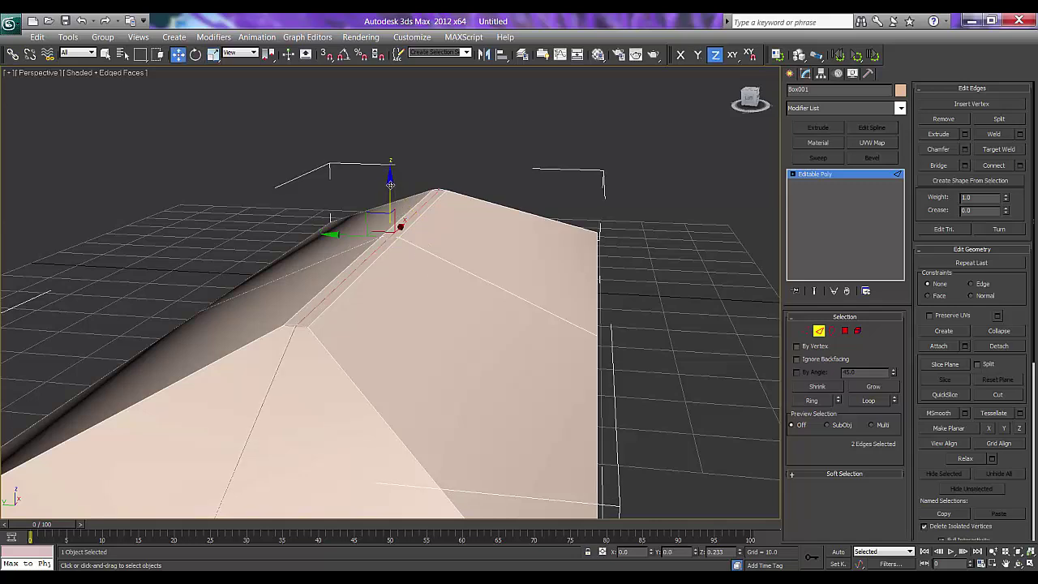
{"action": "left_click_drag", "start_coordinate": [390, 184], "coordinate": [390, 183]}
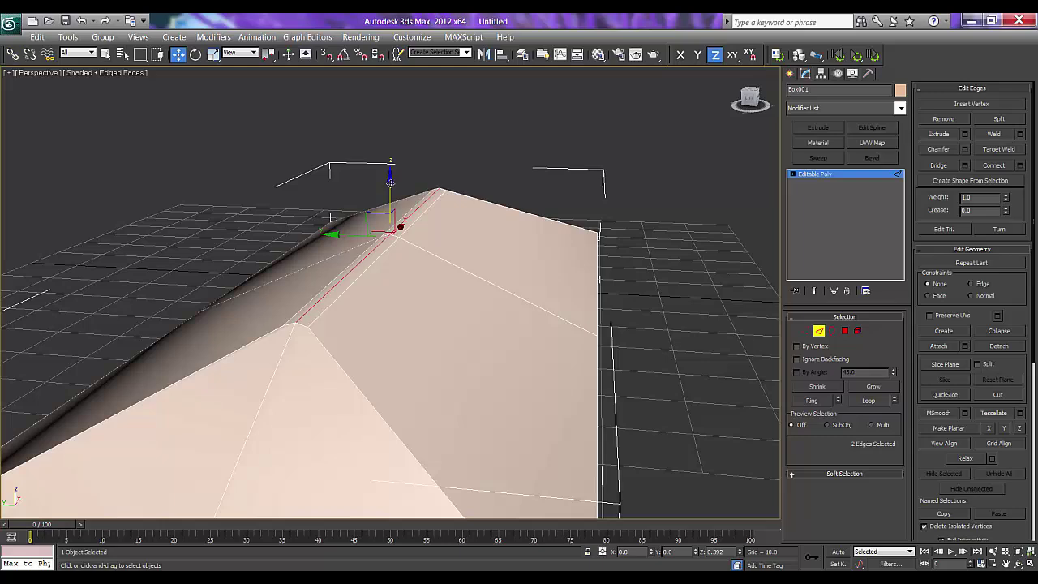
{"action": "middle_click_drag", "start_coordinate": [367, 321], "coordinate": [382, 283], "text": "alt"}
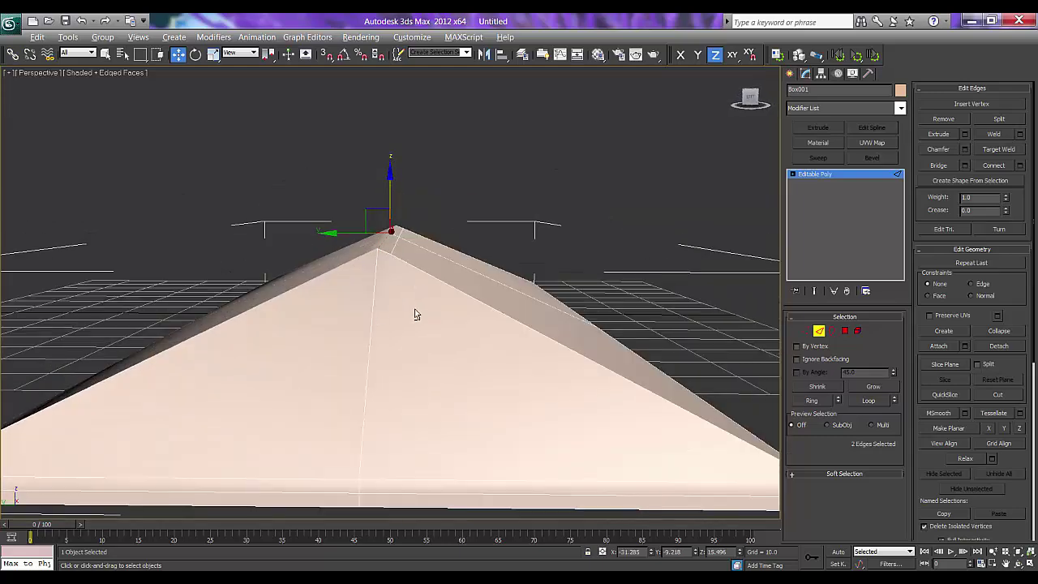
{"action": "middle_click_drag", "start_coordinate": [414, 314], "coordinate": [498, 317], "text": "alt"}
{"action": "left_click", "coordinate": [789, 73]}
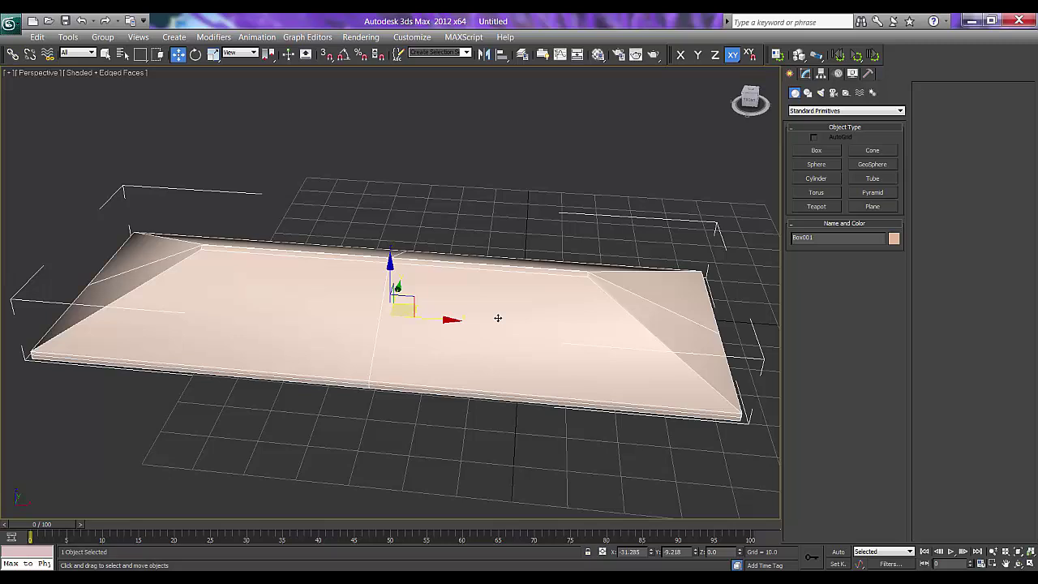
Step: Load the Roof 4 image as a Bitmap for the diffuse color of the first material slot
{"action": "key", "text": "m"}
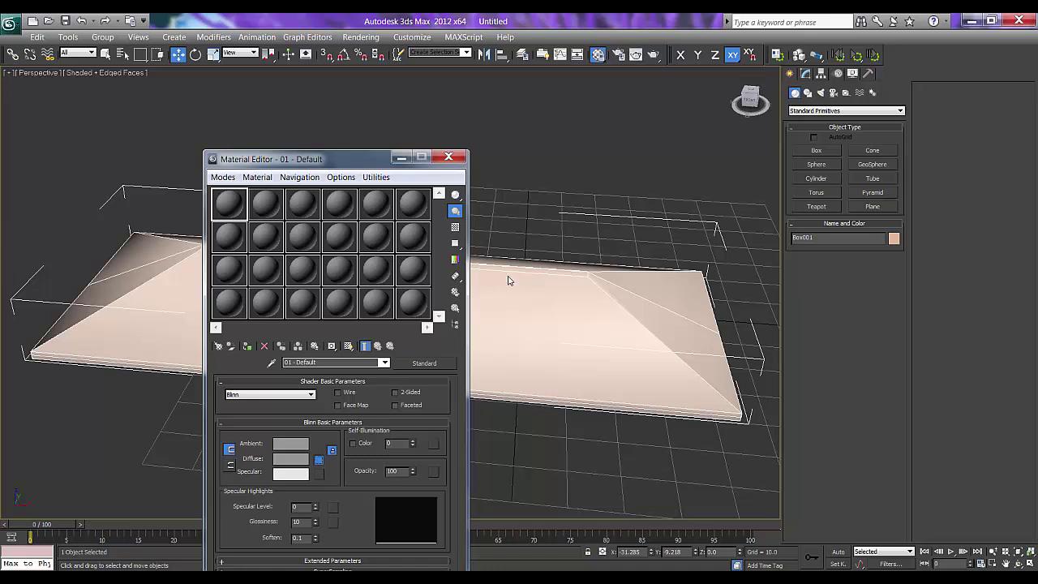
{"action": "left_click", "coordinate": [386, 114]}
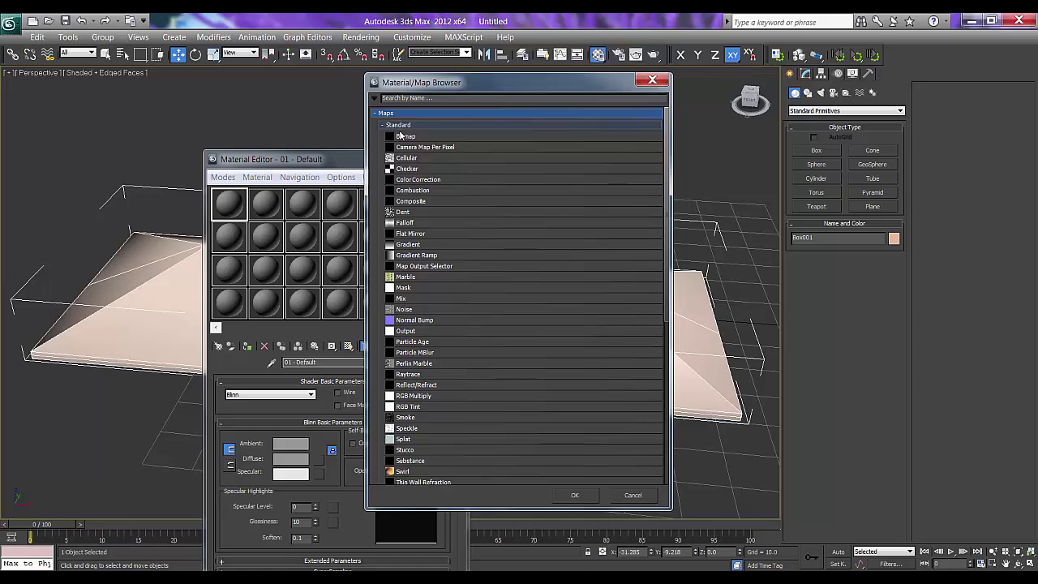
{"action": "double_click", "coordinate": [400, 136]}
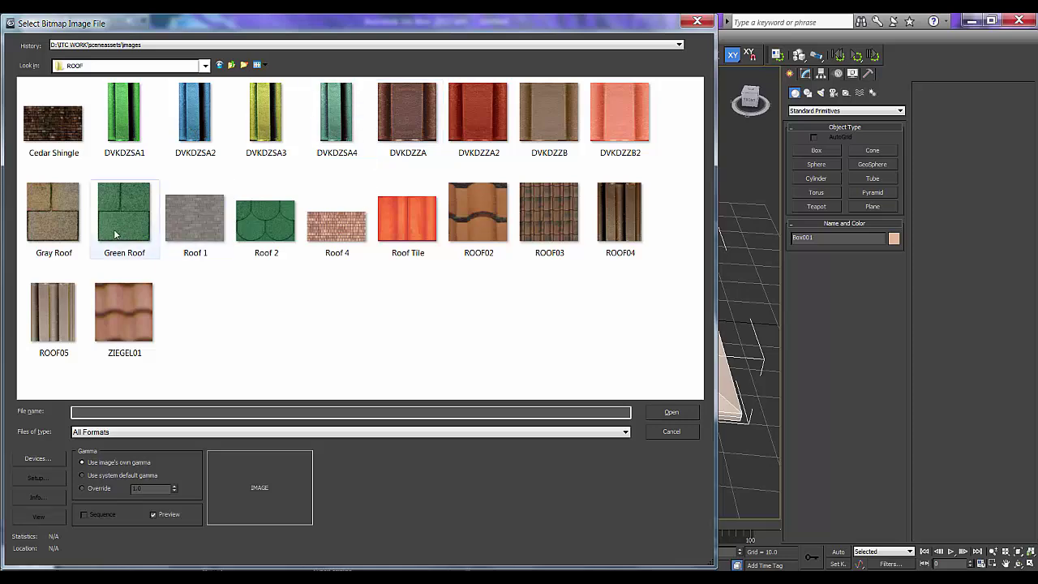
{"action": "left_click", "coordinate": [119, 234]}
{"action": "left_click", "coordinate": [352, 236]}
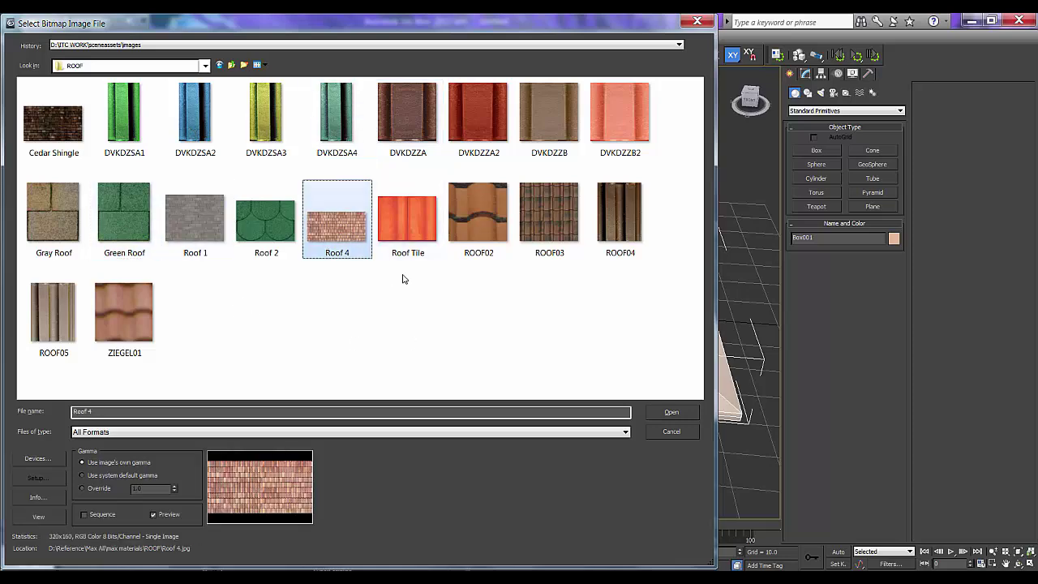
{"action": "left_click", "coordinate": [667, 411]}
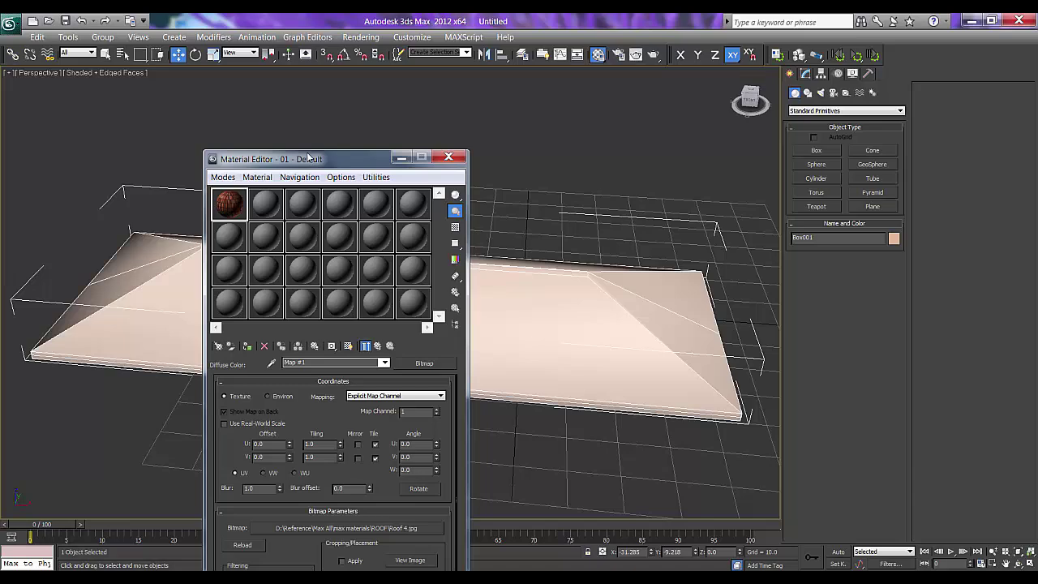
Step: Assign the roof tile material to the roof, display its map in the viewport, and close the Material Editor
{"action": "left_click_drag", "start_coordinate": [358, 166], "coordinate": [822, 167]}
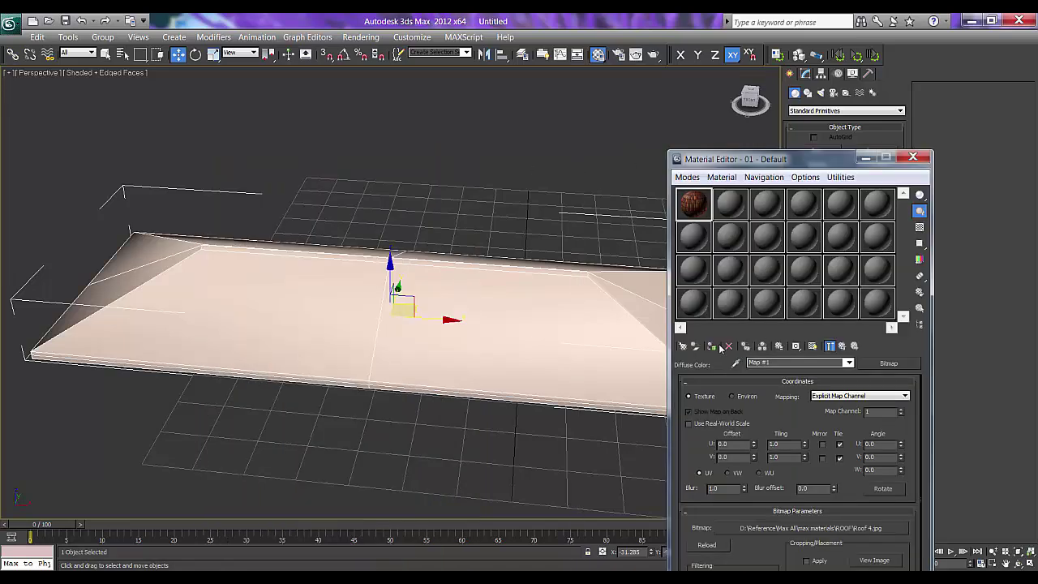
{"action": "left_click", "coordinate": [711, 345]}
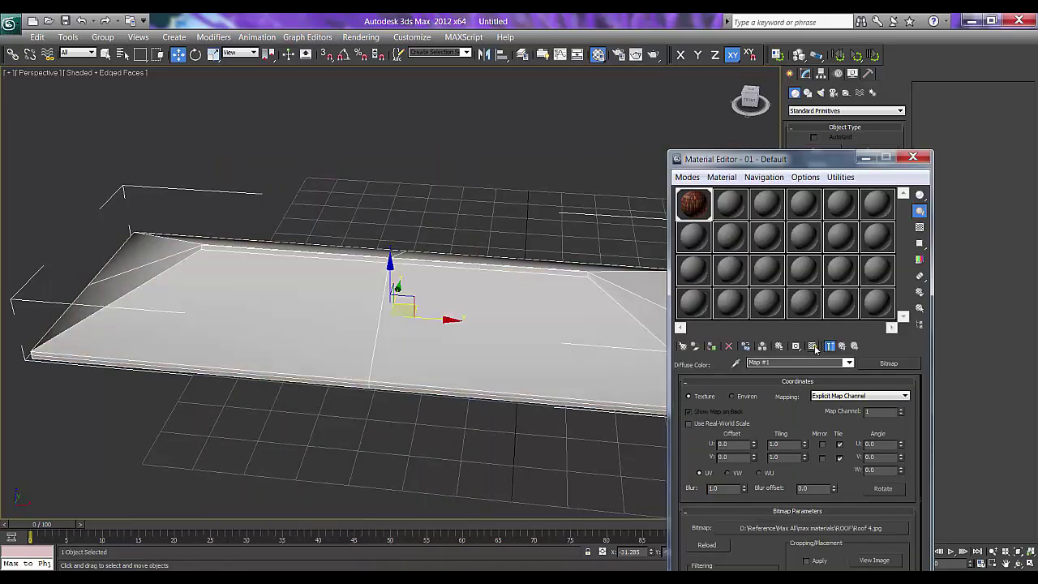
{"action": "left_click", "coordinate": [813, 346]}
{"action": "left_click", "coordinate": [916, 158]}
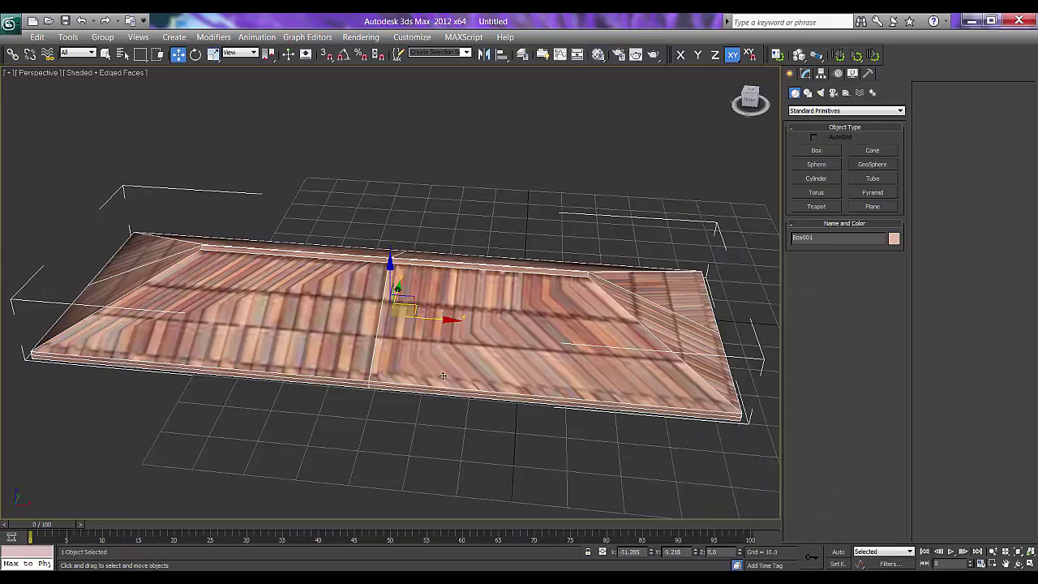
Step: Add a UVW Map modifier to the roof and set its mapping to Box
{"action": "middle_click_drag", "start_coordinate": [448, 341], "coordinate": [481, 342], "text": "alt"}
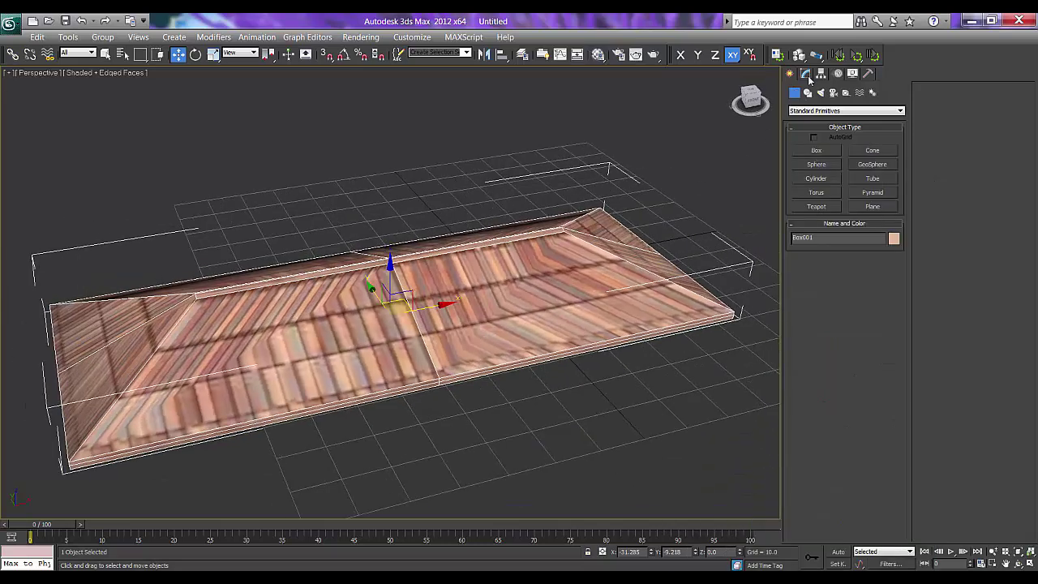
{"action": "left_click", "coordinate": [806, 74]}
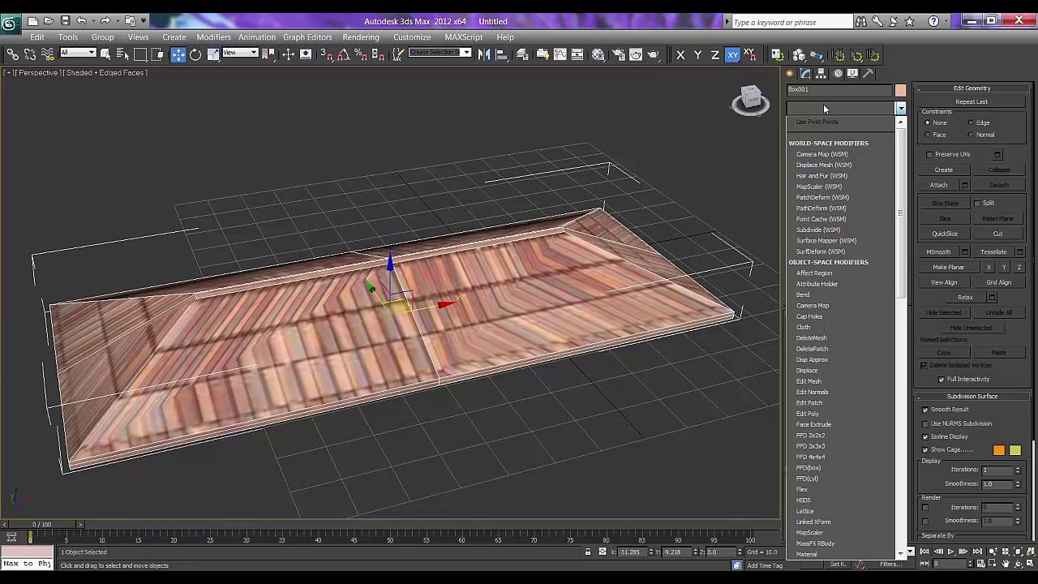
{"action": "left_click", "coordinate": [824, 107]}
{"action": "left_click", "coordinate": [878, 143]}
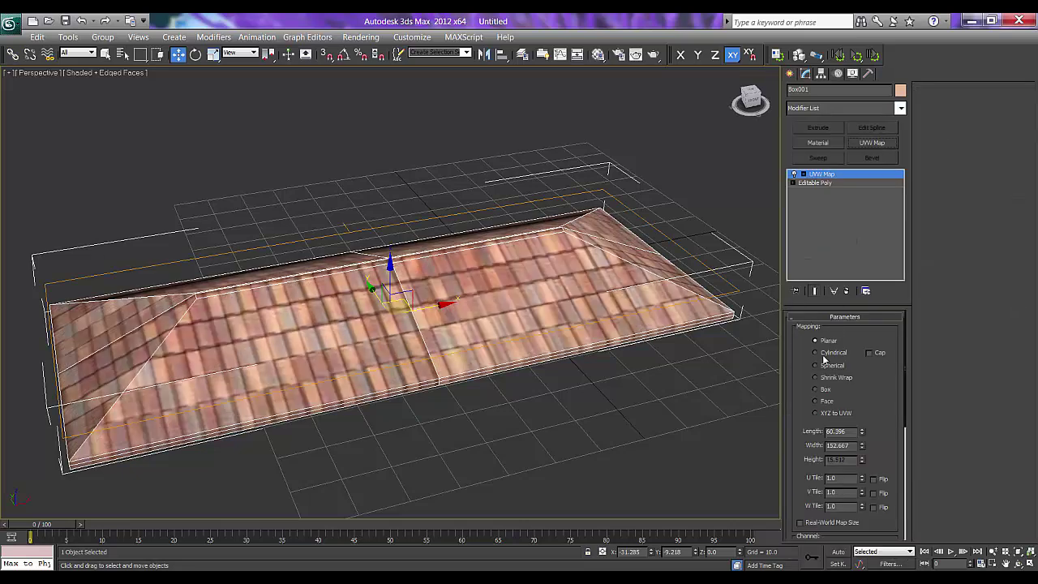
{"action": "left_click", "coordinate": [826, 390]}
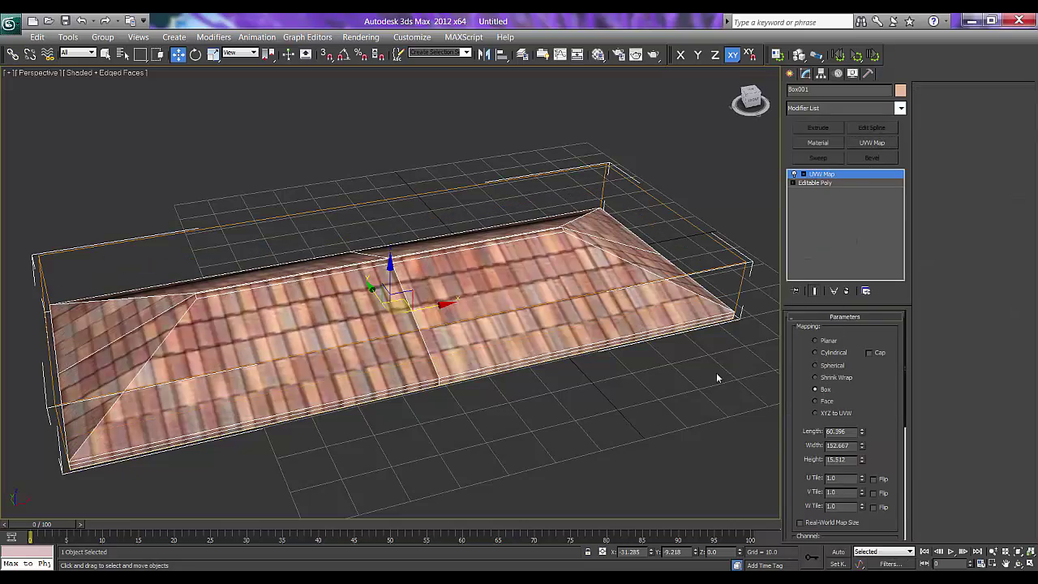
{"action": "middle_click_drag", "start_coordinate": [568, 355], "coordinate": [539, 349], "text": "alt"}
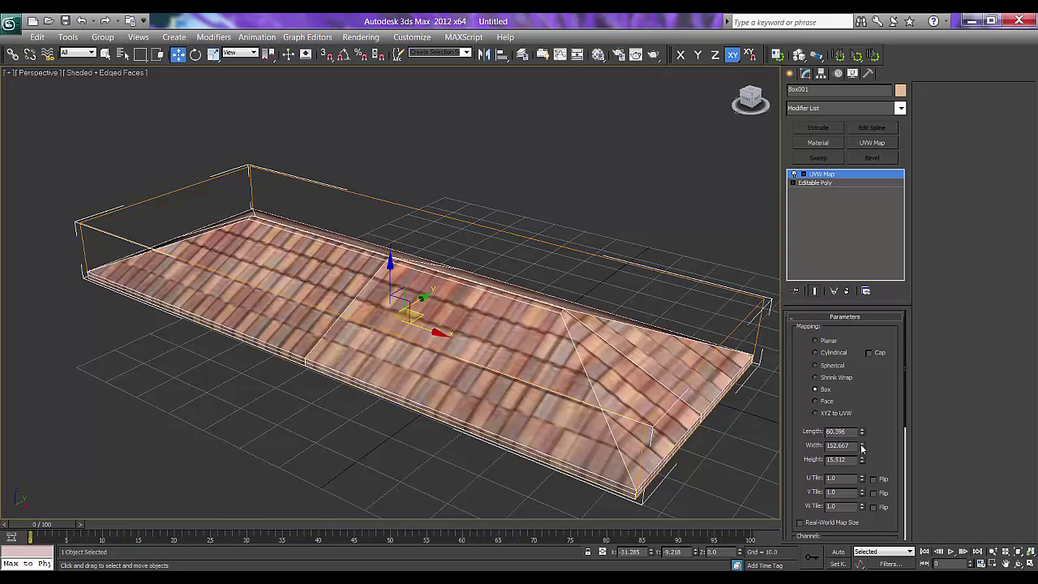
Step: Reduce the UVW Map size to a length of 38.653 and a width of 108.393 for smaller tiles
{"action": "mouse_move", "coordinate": [862, 448]}
{"action": "left_mouse_down"}
{"action": "mouse_move", "coordinate": [860, 459]}
{"action": "mouse_move", "coordinate": [861, 439]}
{"action": "mouse_move", "coordinate": [862, 451]}
{"action": "left_mouse_up"}
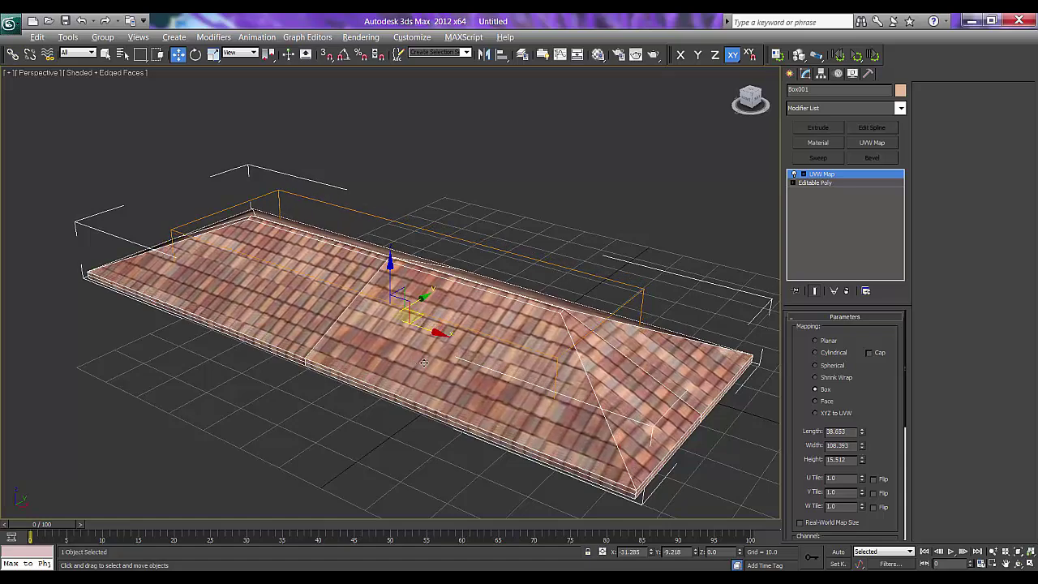
{"action": "left_click_drag", "start_coordinate": [750, 99], "coordinate": [784, 121]}
{"action": "left_click", "coordinate": [790, 74]}
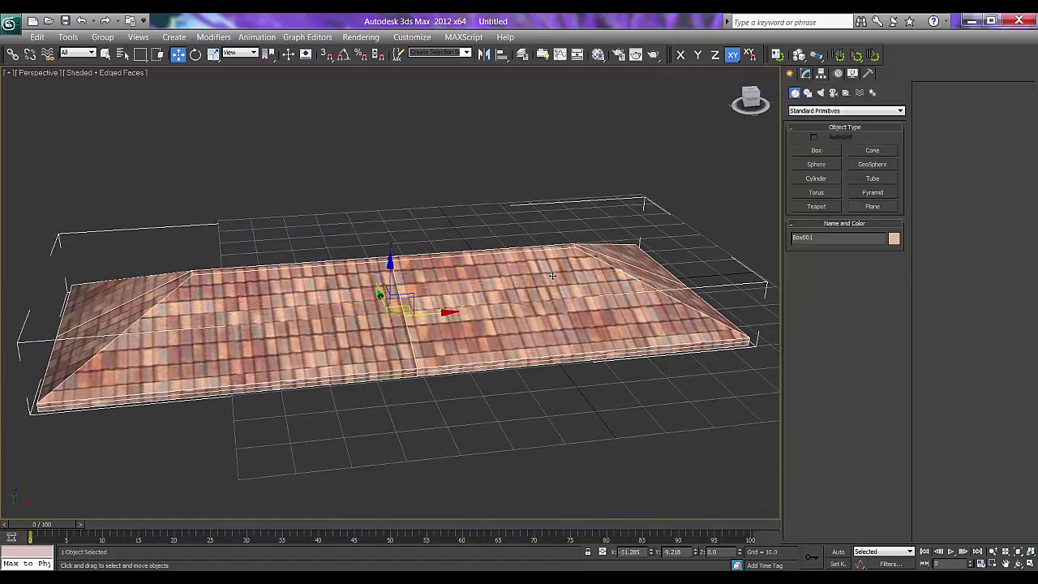
Step: Turn on angle snap and make a copy of the roof rotated 90 degrees about Z
{"action": "key", "text": "e"}
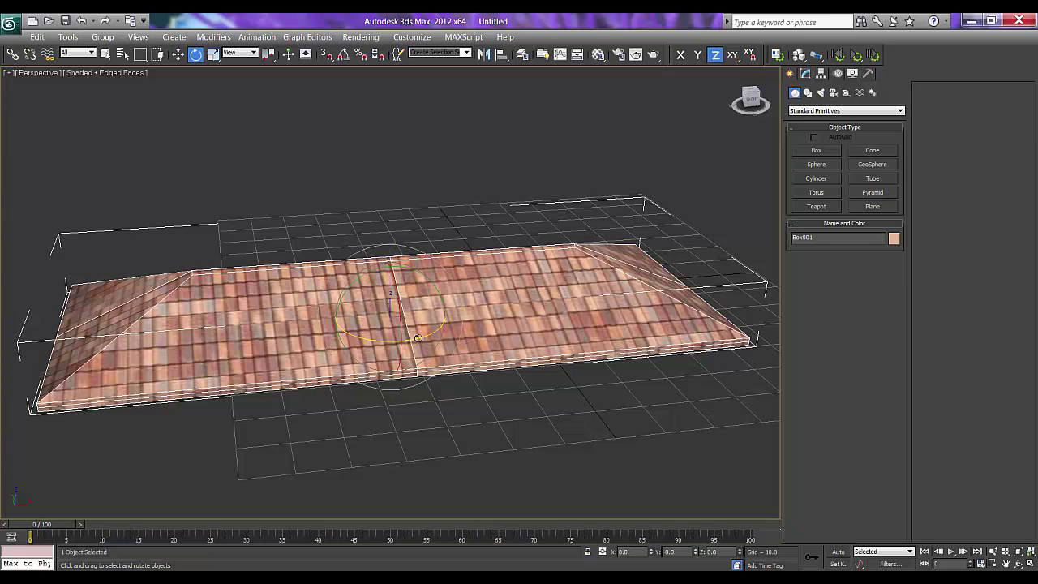
{"action": "left_click_drag", "start_coordinate": [417, 338], "coordinate": [509, 316], "text": "shift"}
{"action": "left_click", "coordinate": [561, 353]}
{"action": "left_click", "coordinate": [344, 57]}
{"action": "mouse_move", "coordinate": [441, 333]}
{"action": "left_mouse_down", "text": "shift"}
{"action": "mouse_move", "coordinate": [477, 332]}
{"action": "mouse_move", "coordinate": [460, 350]}
{"action": "left_mouse_up", "text": "shift"}
{"action": "left_click", "coordinate": [522, 354]}
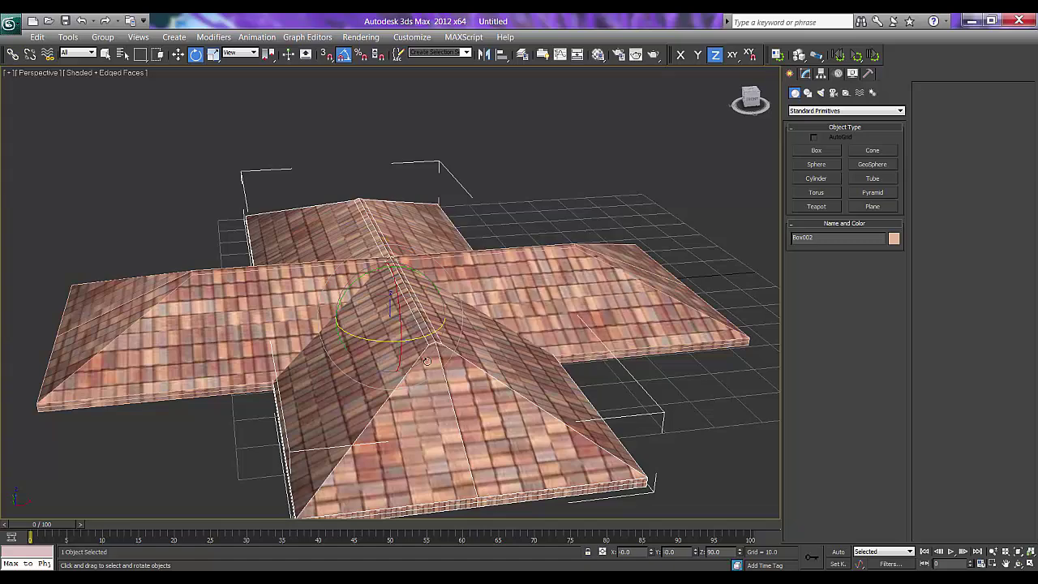
Step: Shift the rotated roof copy along Y to about 2.07 and lower it slightly to about -0.41 in Z
{"action": "middle_click_drag", "start_coordinate": [428, 361], "coordinate": [493, 363], "text": "alt"}
{"action": "key", "text": "w"}
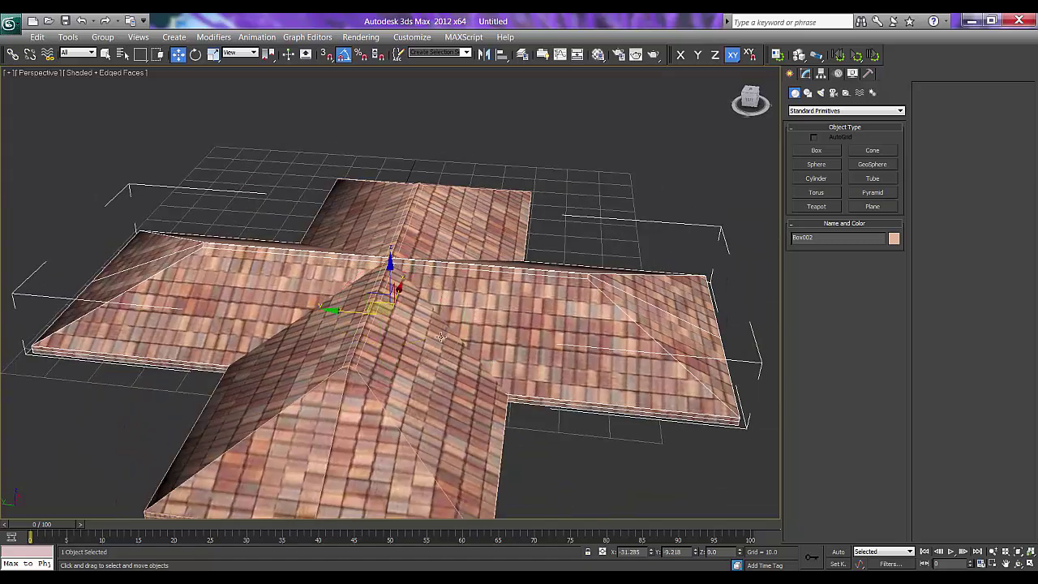
{"action": "mouse_move", "coordinate": [355, 313]}
{"action": "left_mouse_down"}
{"action": "mouse_move", "coordinate": [558, 334]}
{"action": "mouse_move", "coordinate": [317, 325]}
{"action": "left_mouse_up"}
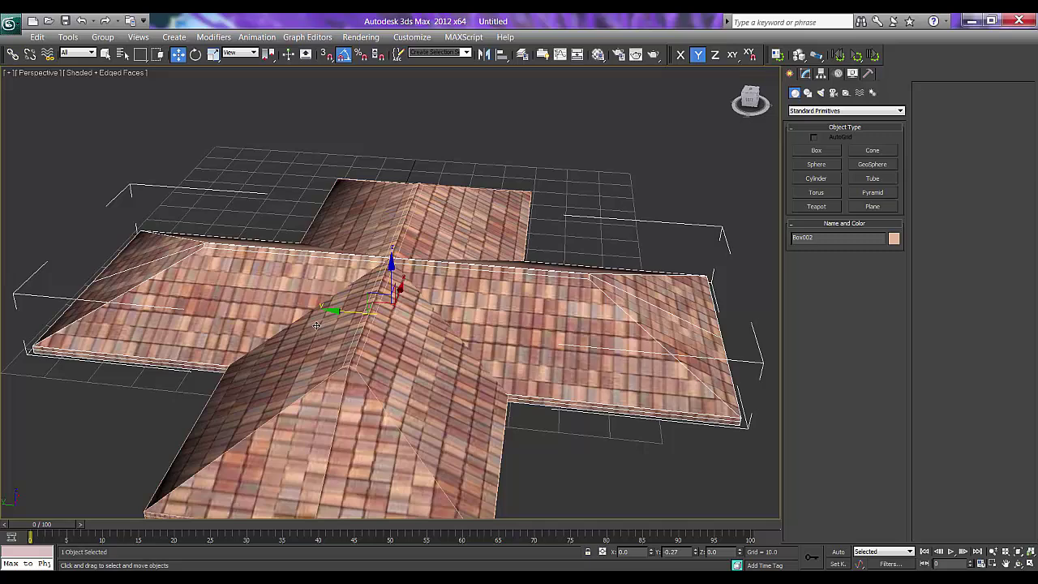
{"action": "middle_click_drag", "start_coordinate": [316, 325], "coordinate": [293, 323], "text": "alt"}
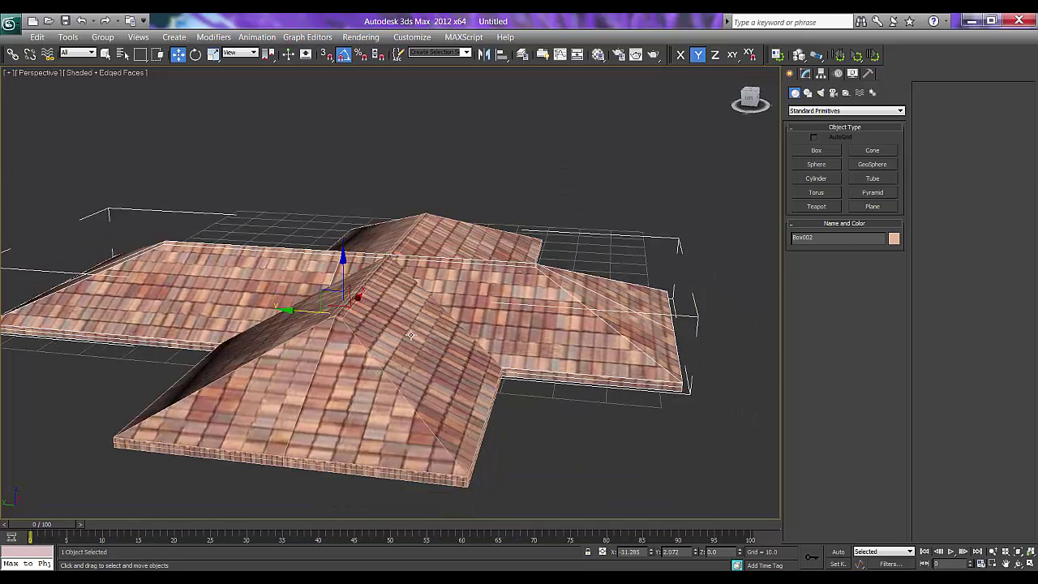
{"action": "left_click", "coordinate": [344, 261]}
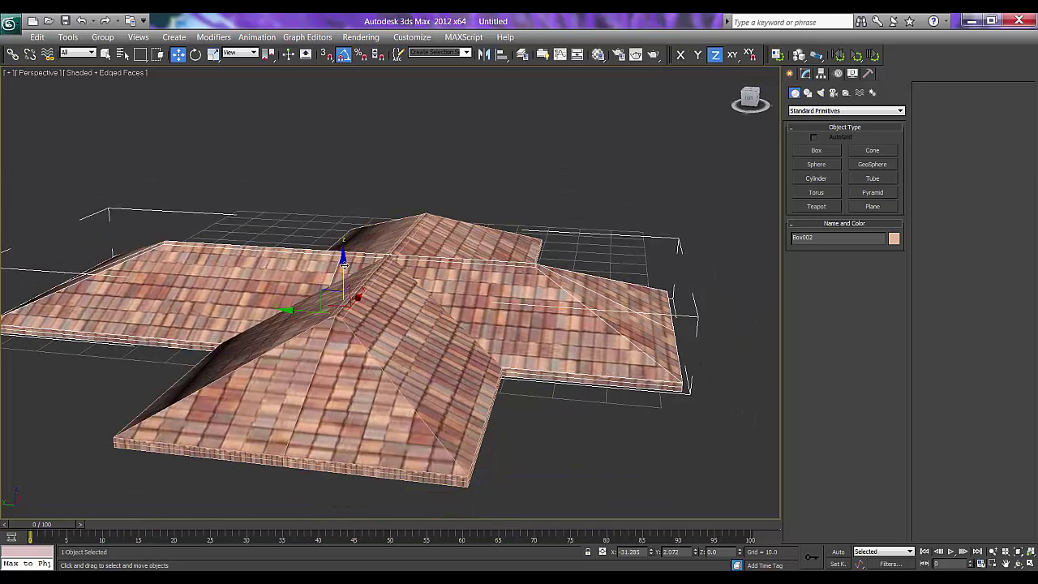
{"action": "left_click_drag", "start_coordinate": [343, 261], "coordinate": [344, 262]}
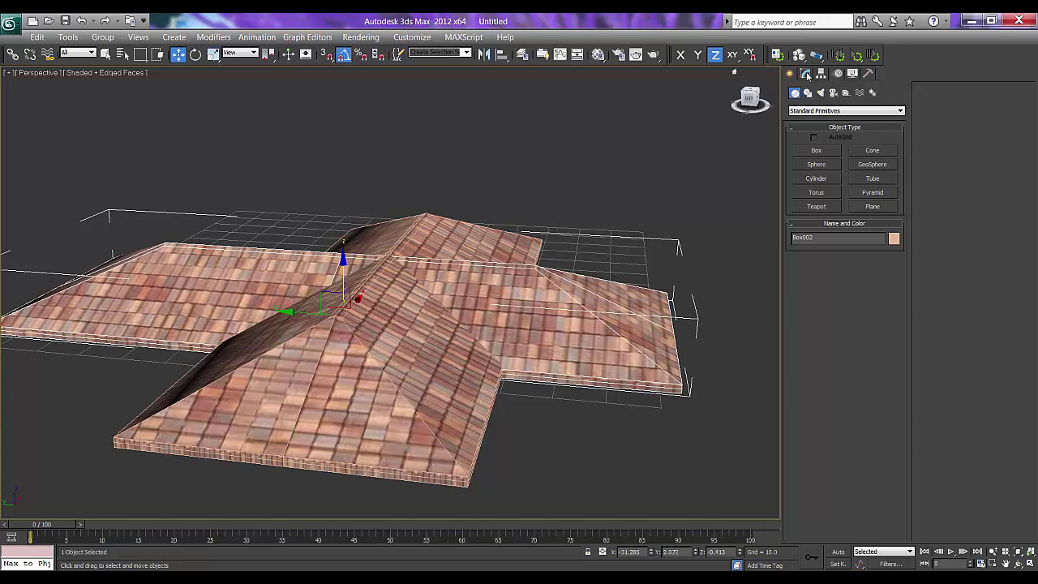
Step: Add a Slice modifier to the rotated roof copy
{"action": "left_click", "coordinate": [807, 75]}
{"action": "left_click", "coordinate": [825, 109]}
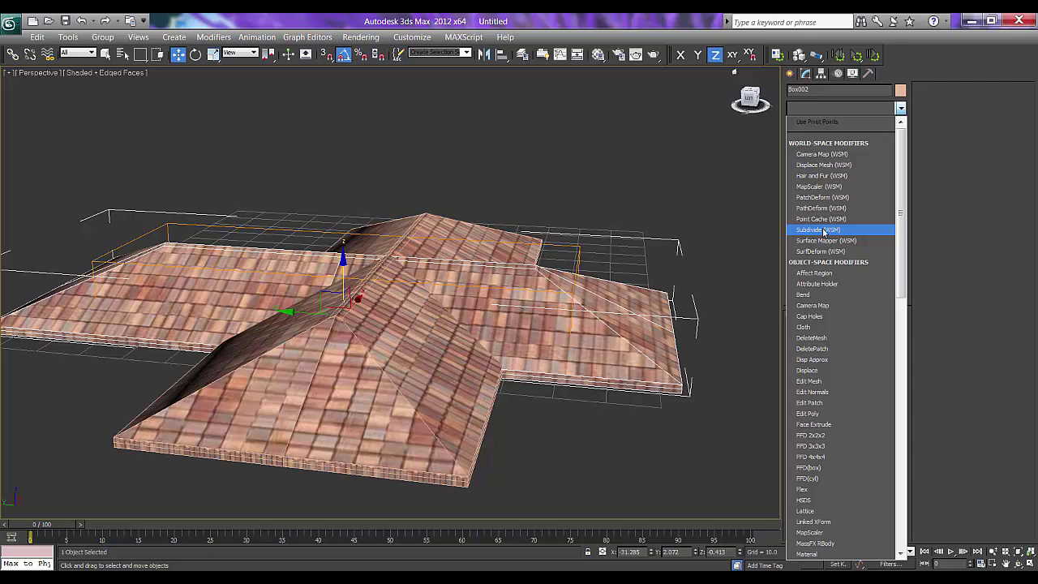
{"action": "key", "text": "s"}
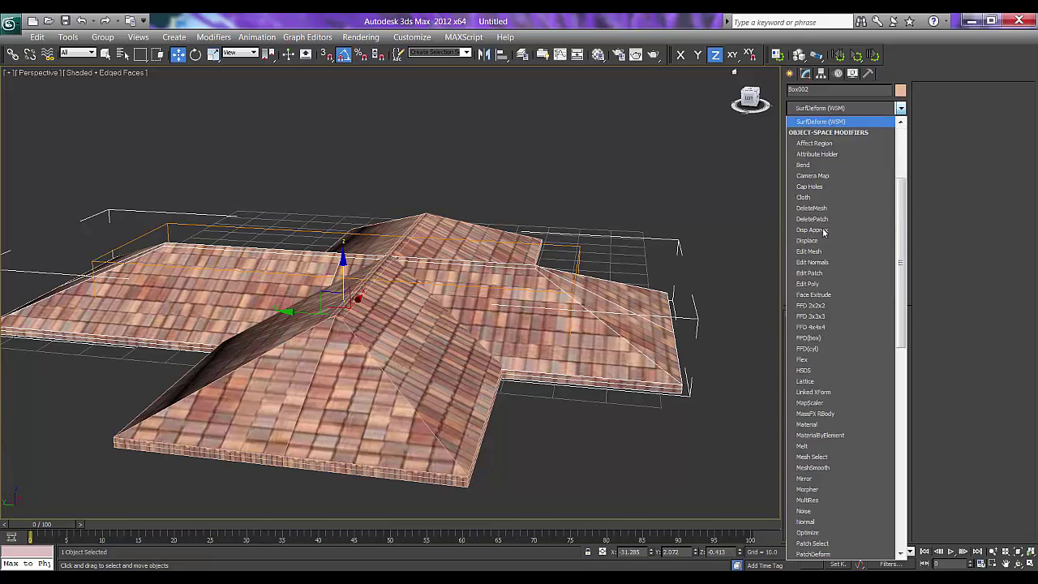
{"action": "key", "text": "h"}
{"action": "key", "text": "Down"}
{"action": "key", "text": "Down"}
{"action": "key", "text": "Down"}
{"action": "key", "text": "Down"}
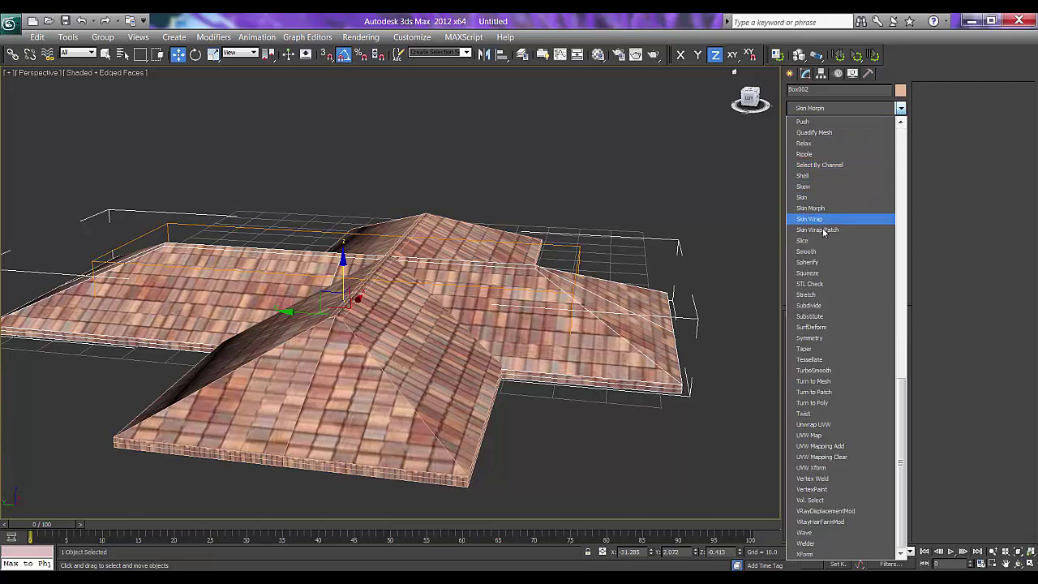
{"action": "left_click", "coordinate": [814, 241]}
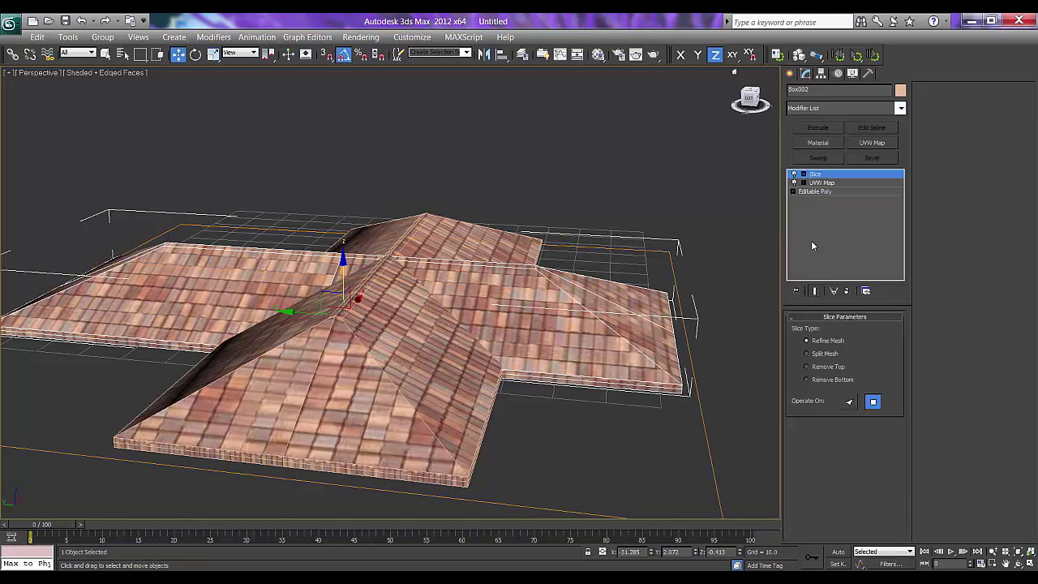
Step: Select the Slice Plane sub-object and rotate it 90 degrees about X so it cuts the roof copy vertically
{"action": "middle_click_drag", "start_coordinate": [636, 262], "coordinate": [619, 250]}
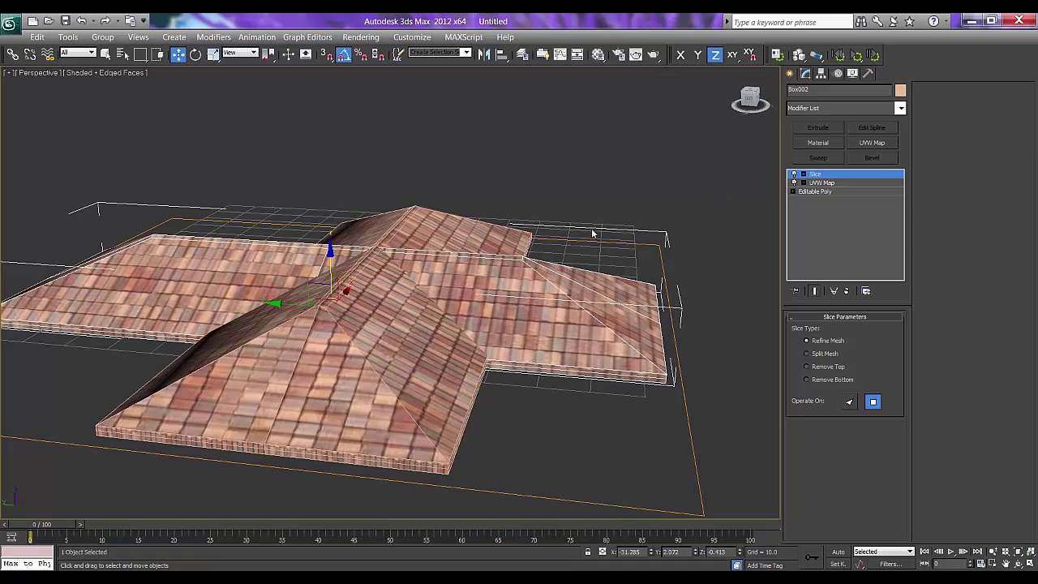
{"action": "left_click", "coordinate": [804, 175]}
{"action": "left_click", "coordinate": [827, 182]}
{"action": "scroll", "coordinate": [419, 278], "scroll_direction": "down", "scroll_amount": 3}
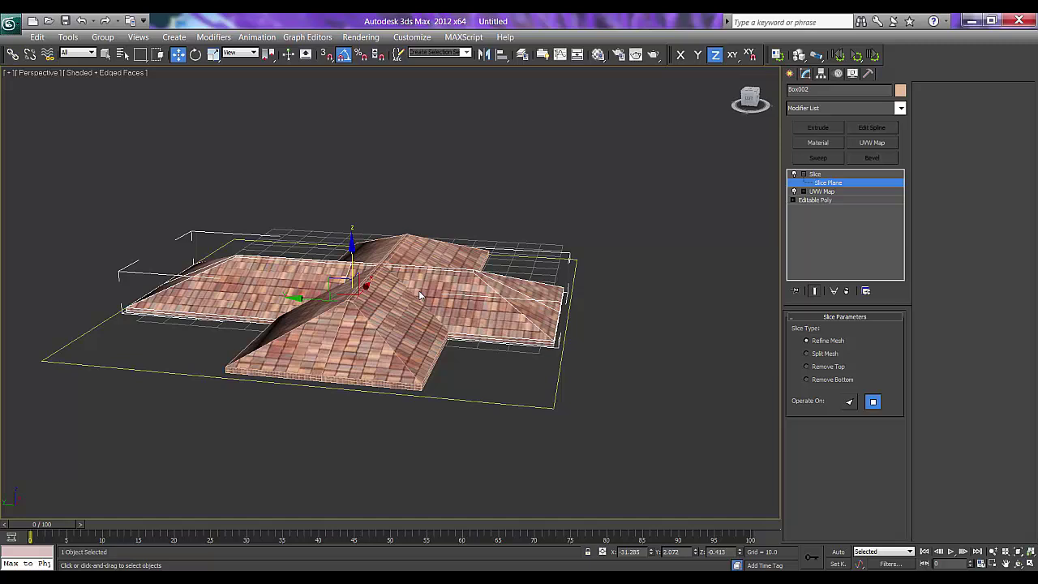
{"action": "middle_click_drag", "start_coordinate": [419, 278], "coordinate": [437, 292]}
{"action": "key", "text": "e"}
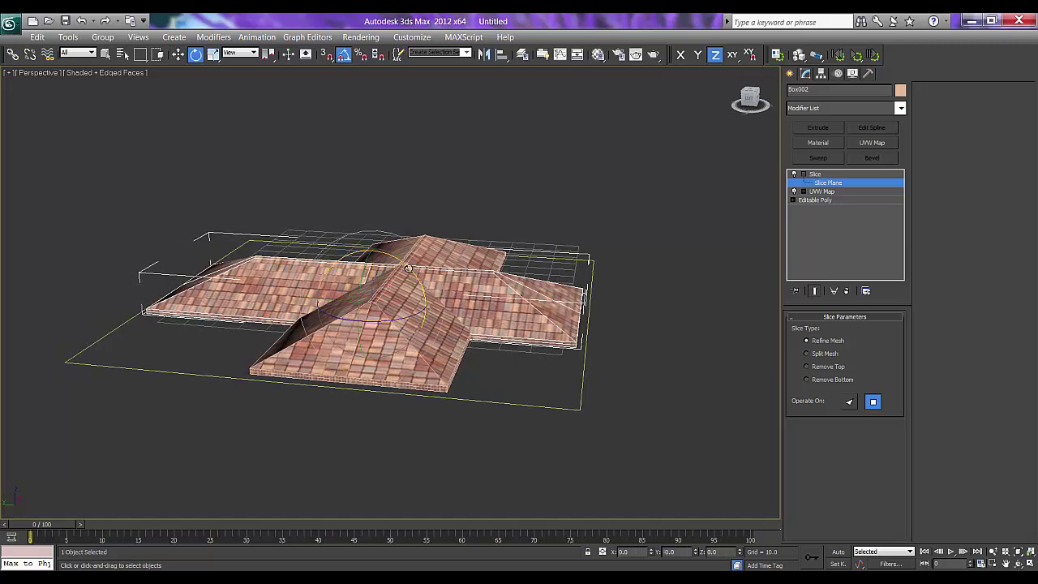
{"action": "left_click_drag", "start_coordinate": [403, 264], "coordinate": [377, 234]}
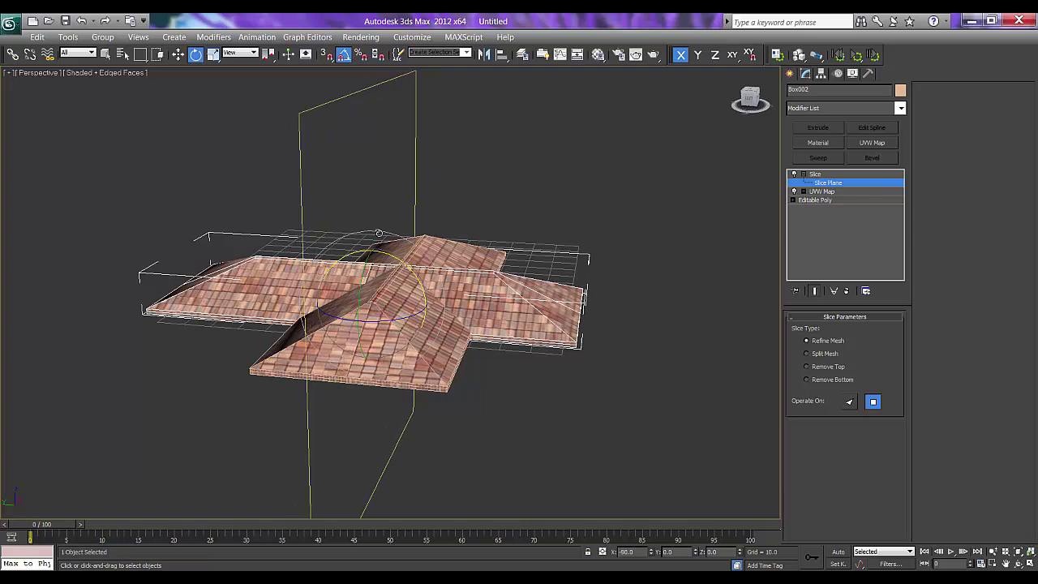
Step: In the Left view, set the slice type to Remove Top and move the slice plane to the crossing roof's ridge
{"action": "middle_click_drag", "start_coordinate": [417, 271], "coordinate": [427, 254], "text": "alt"}
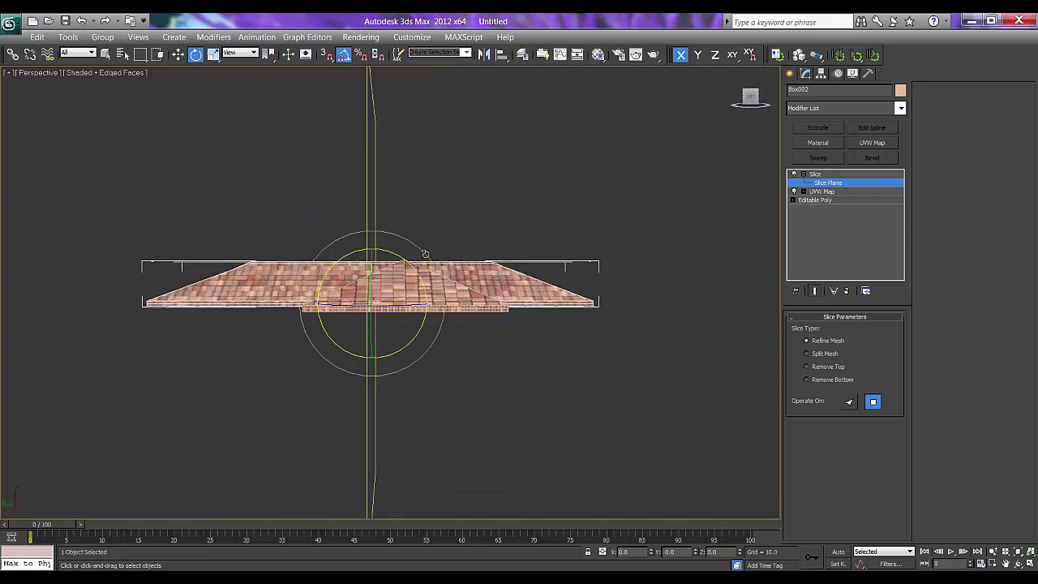
{"action": "key", "text": "l"}
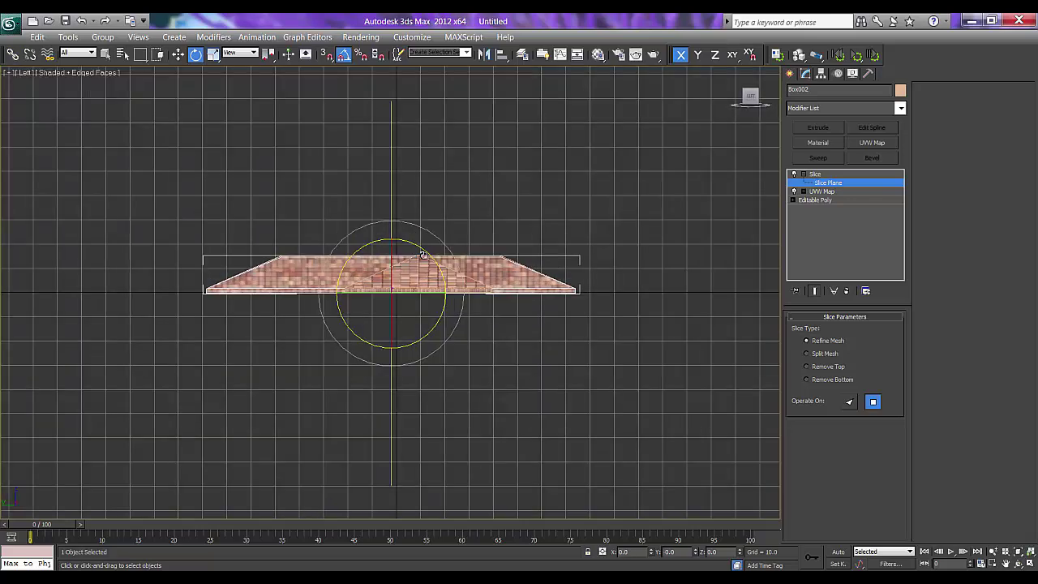
{"action": "left_click", "coordinate": [822, 367]}
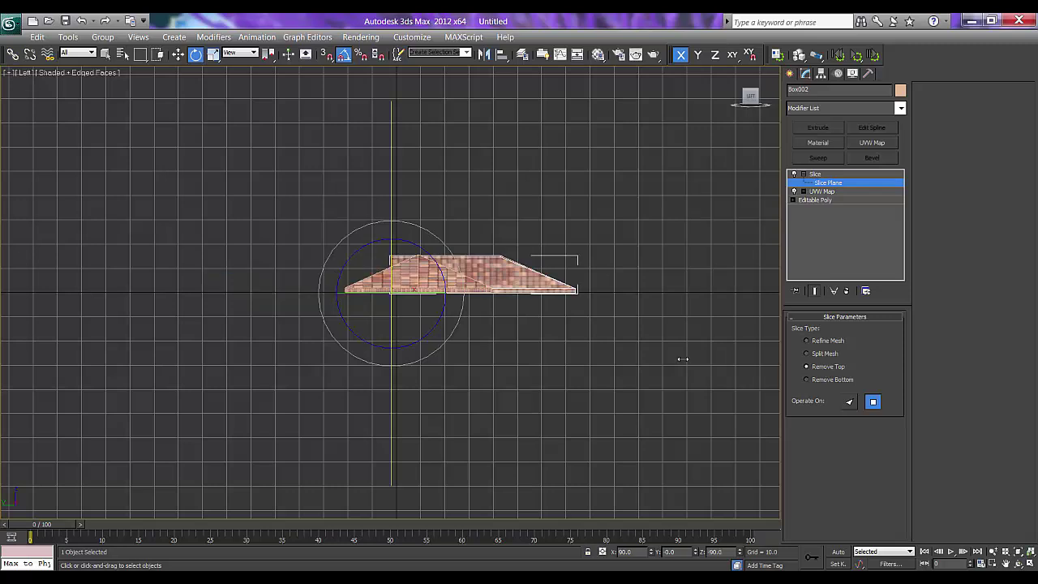
{"action": "scroll", "coordinate": [414, 295], "scroll_direction": "up", "scroll_amount": 3}
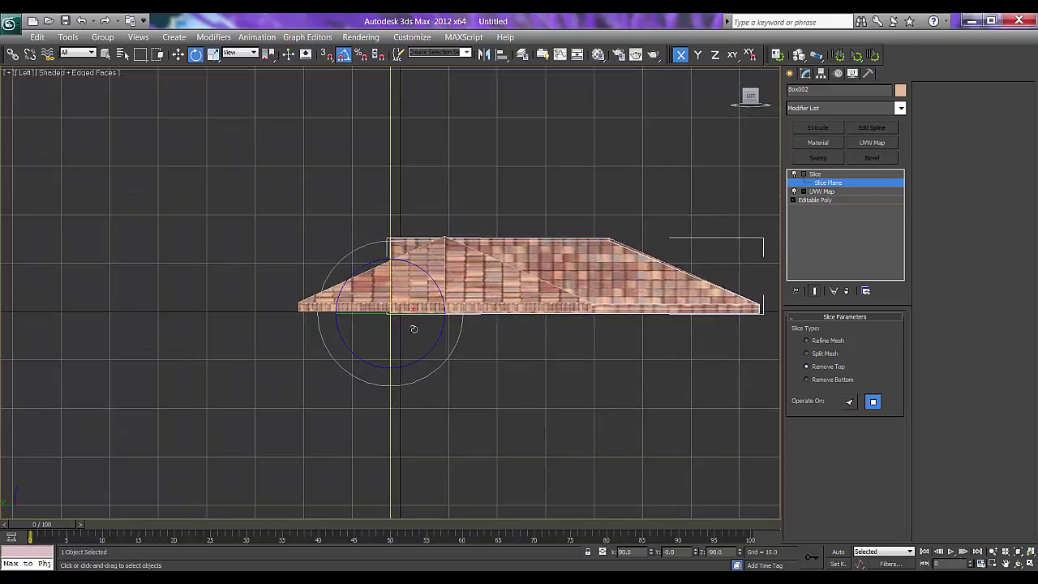
{"action": "key", "text": "w"}
{"action": "left_click_drag", "start_coordinate": [439, 313], "coordinate": [490, 329]}
{"action": "left_click", "coordinate": [790, 73]}
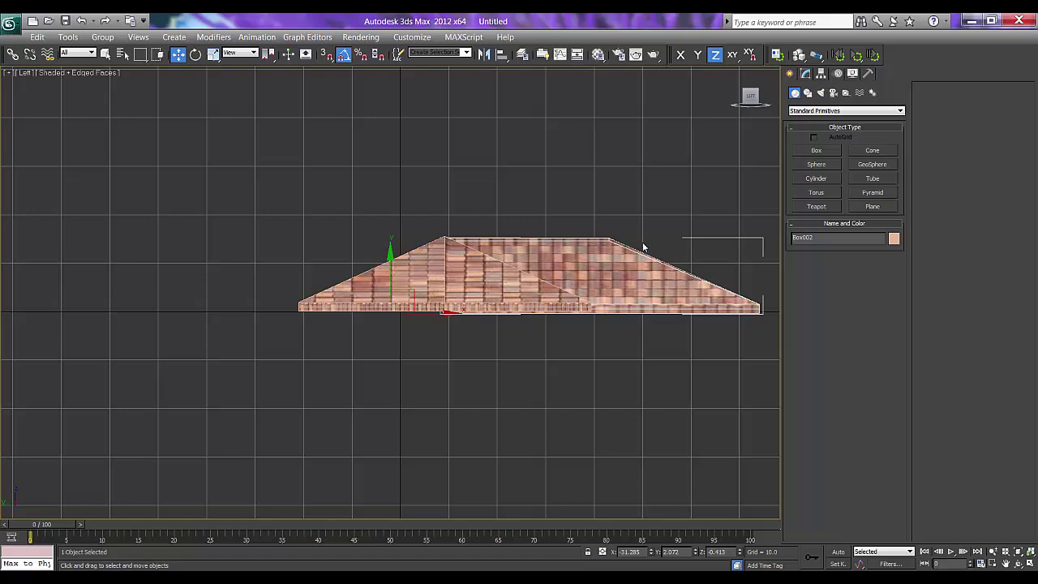
Step: Examine in the Perspective view how the sliced wing joins the main roof
{"action": "key", "text": "p"}
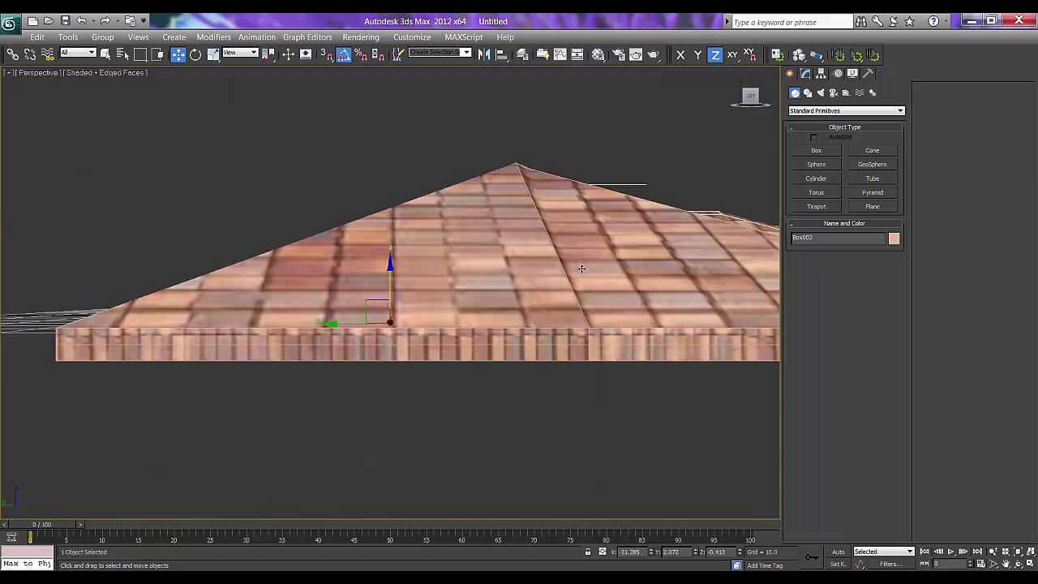
{"action": "scroll", "coordinate": [580, 268], "scroll_direction": "down", "scroll_amount": 3}
{"action": "middle_click_drag", "start_coordinate": [549, 338], "coordinate": [501, 331], "text": "alt"}
{"action": "scroll", "coordinate": [548, 318], "scroll_direction": "down", "scroll_amount": 2}
{"action": "scroll", "coordinate": [502, 333], "scroll_direction": "up", "scroll_amount": 3}
{"action": "scroll", "coordinate": [502, 333], "scroll_direction": "down", "scroll_amount": 5}
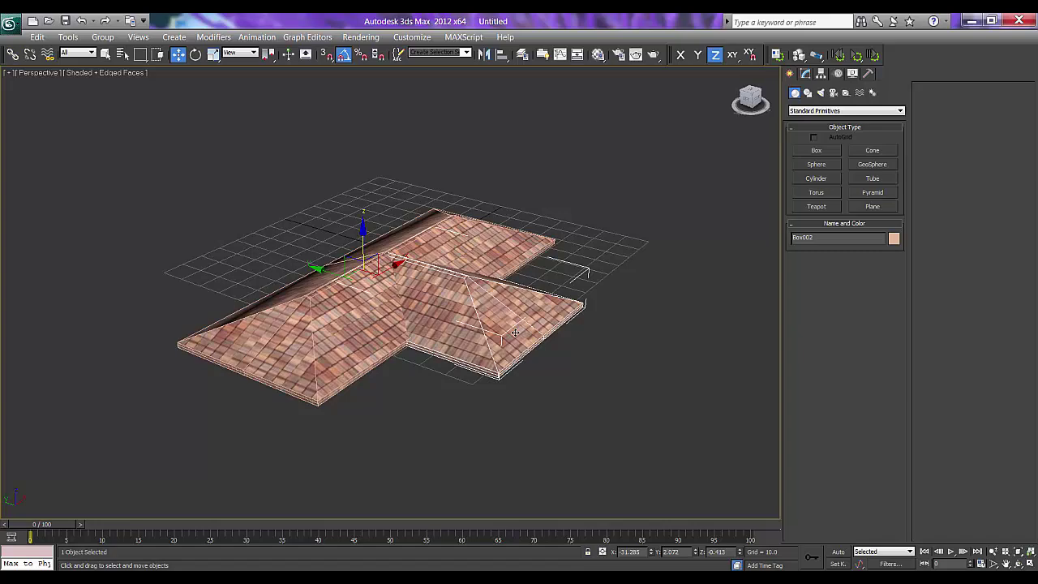
{"action": "scroll", "coordinate": [511, 333], "scroll_direction": "up", "scroll_amount": 2}
{"action": "middle_click_drag", "start_coordinate": [530, 337], "coordinate": [531, 333], "text": "alt"}
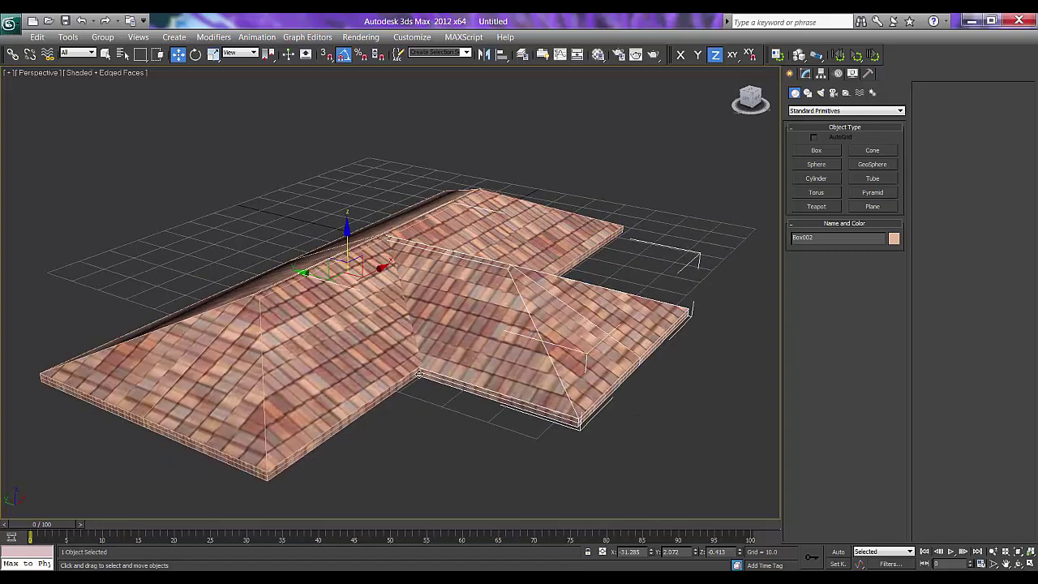
{"action": "scroll", "coordinate": [427, 351], "scroll_direction": "down", "scroll_amount": 3}
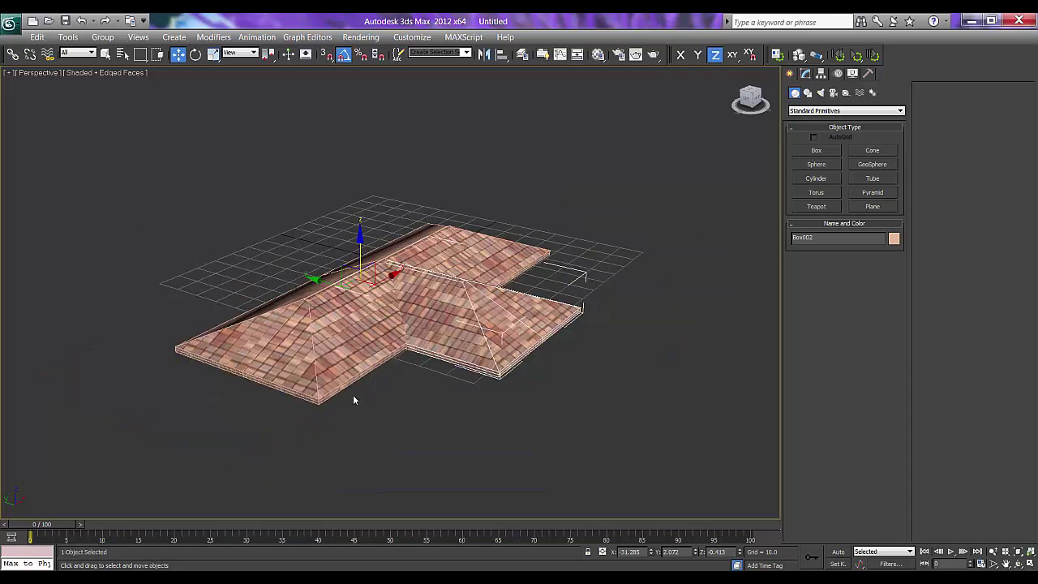
{"action": "middle_click_drag", "start_coordinate": [411, 341], "coordinate": [396, 366], "text": "alt"}
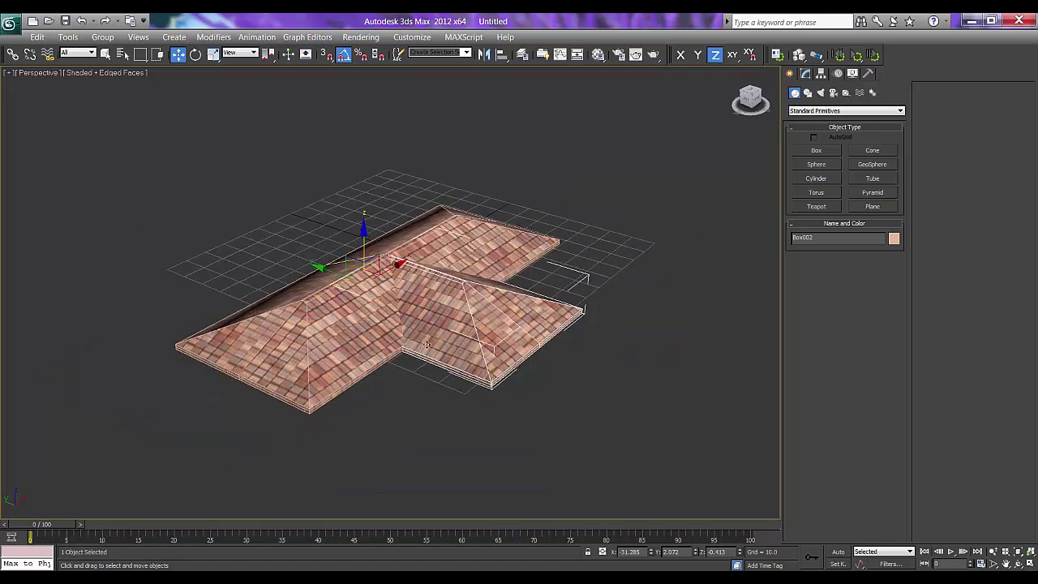